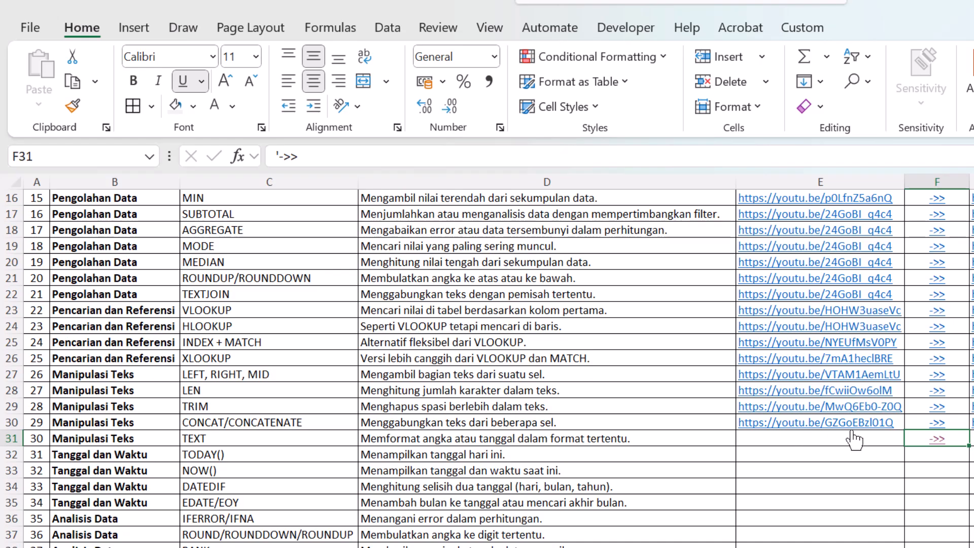
# Step: Open the TEXT practice sheet linked in row 31 and look over the values in its Sebelum column
pyautogui.click(938, 442)
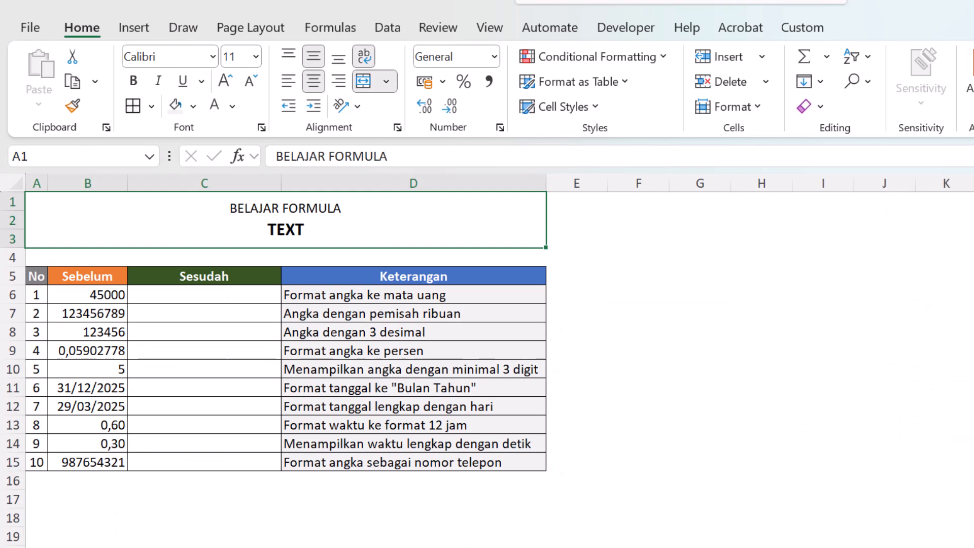
pyautogui.click(240, 333)
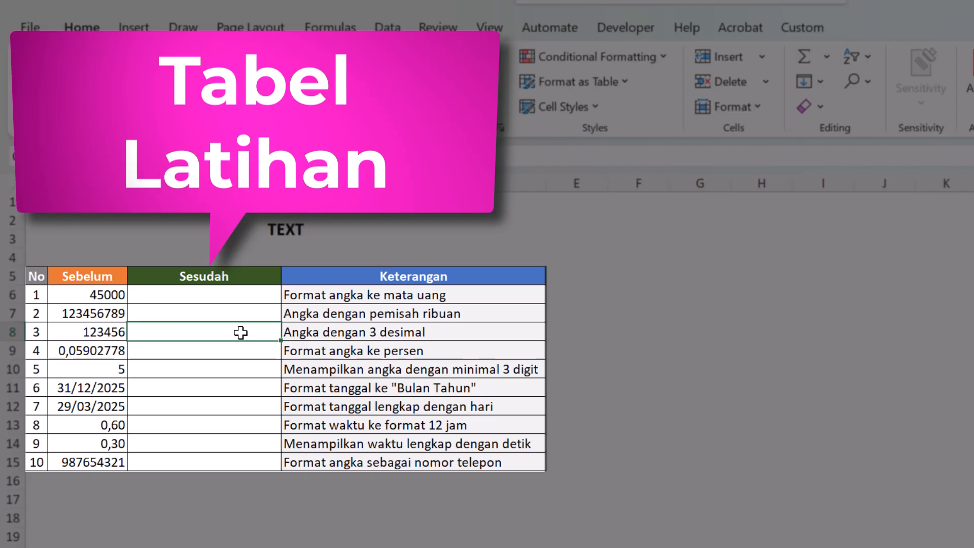
pyautogui.click(87, 276)
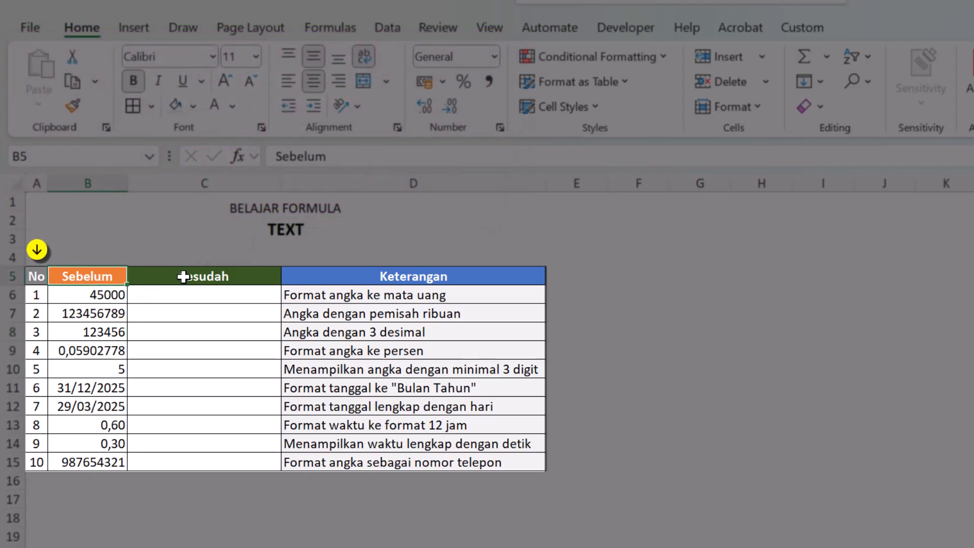
pyautogui.moveTo(114, 313)
pyautogui.mouseDown()
pyautogui.moveTo(87, 441)
pyautogui.moveTo(91, 464)
pyautogui.mouseUp()
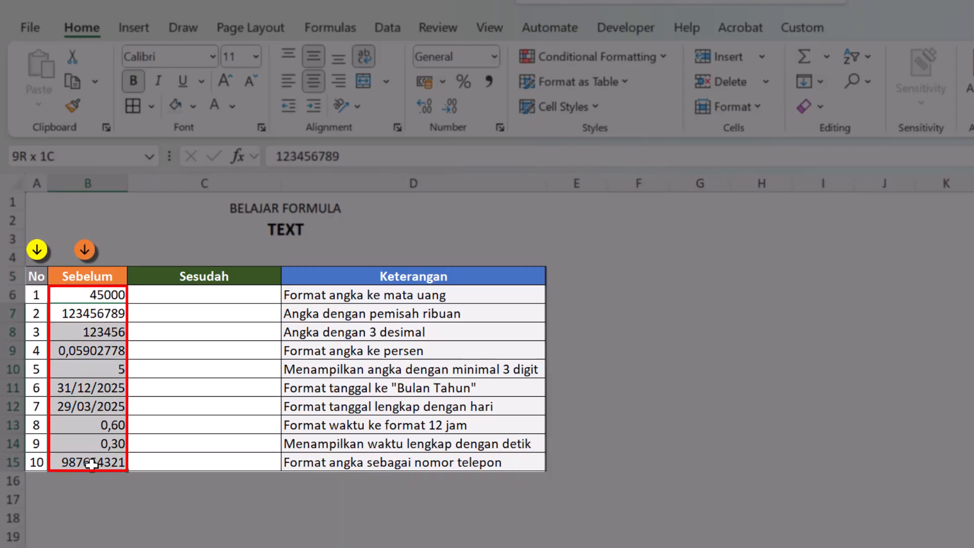
pyautogui.moveTo(91, 297); pyautogui.dragTo(98, 451)
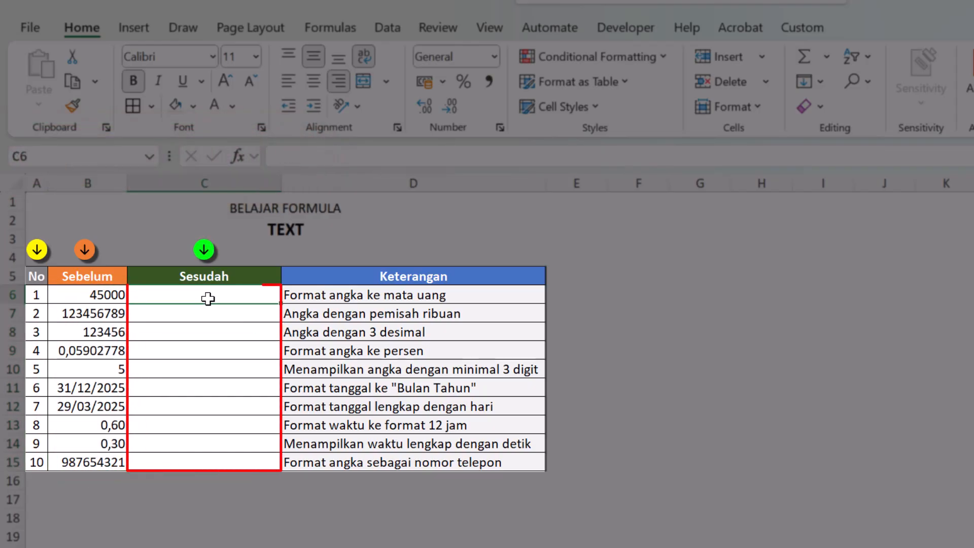
# Step: Examine the number format categories available for cell C6 in Format Cells, including Date, Percentage and Fraction, without applying any
pyautogui.click(208, 299)
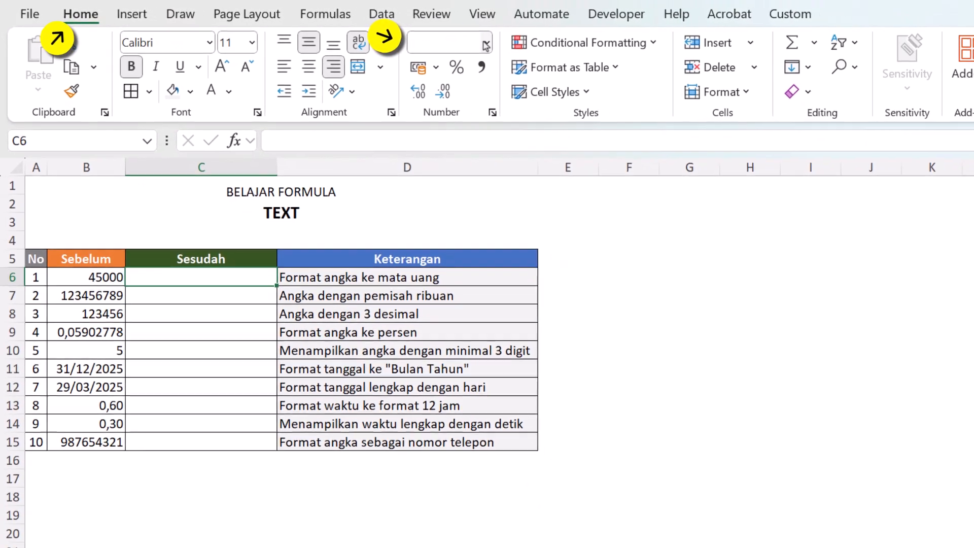
pyautogui.click(572, 49)
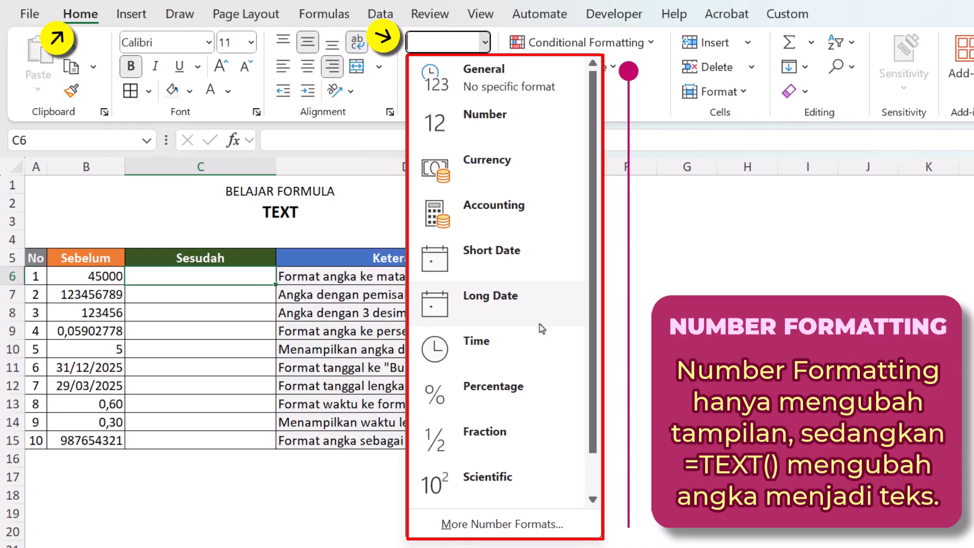
pyautogui.click(512, 525)
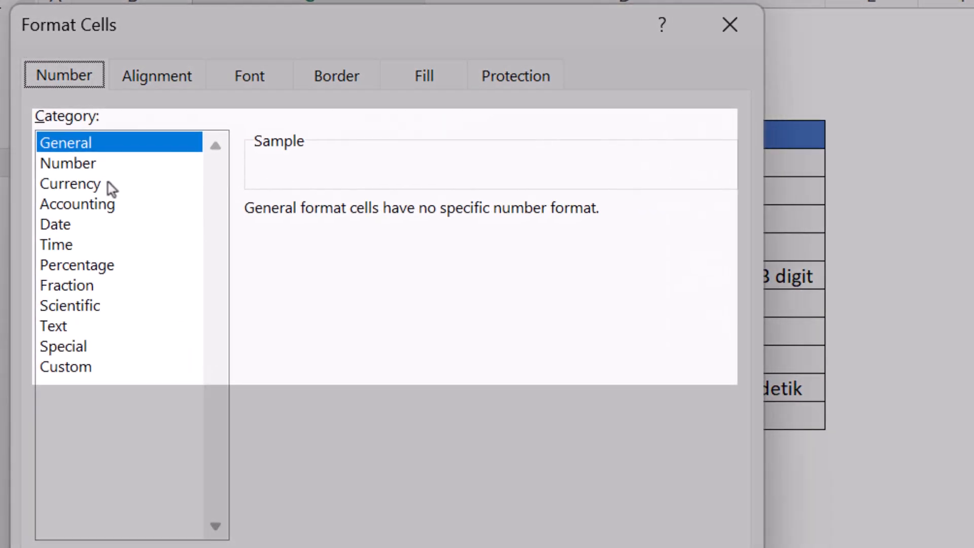
pyautogui.click(57, 239)
pyautogui.click(104, 225)
pyautogui.click(101, 264)
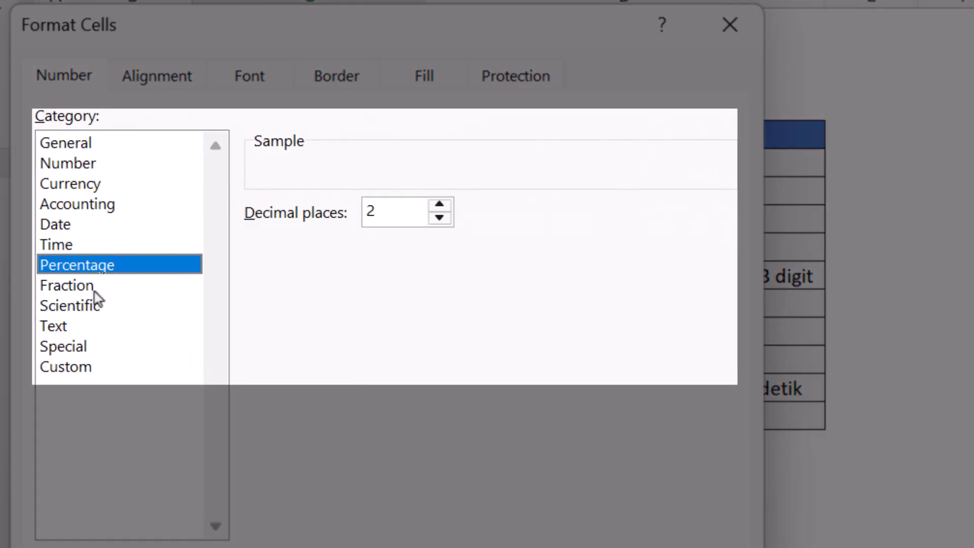
pyautogui.click(95, 287)
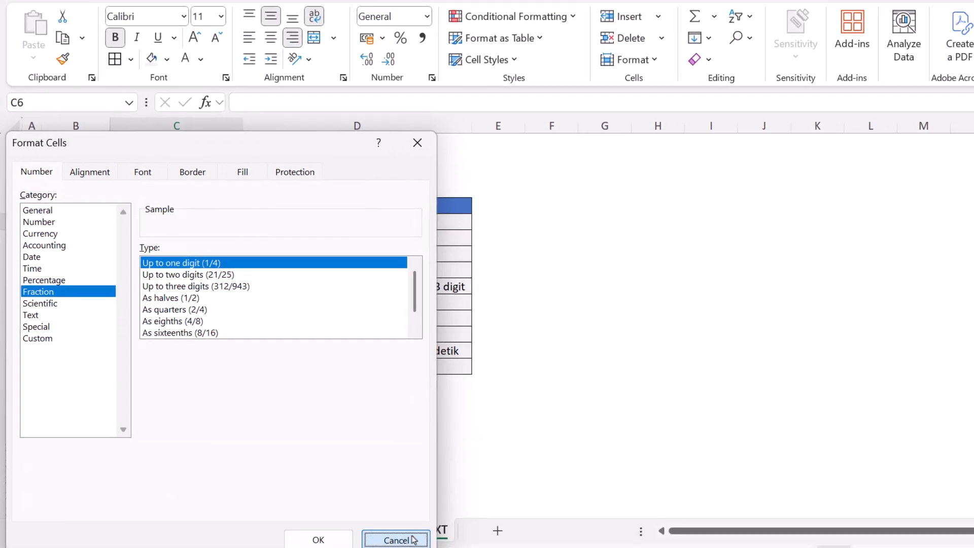
pyautogui.click(687, 547)
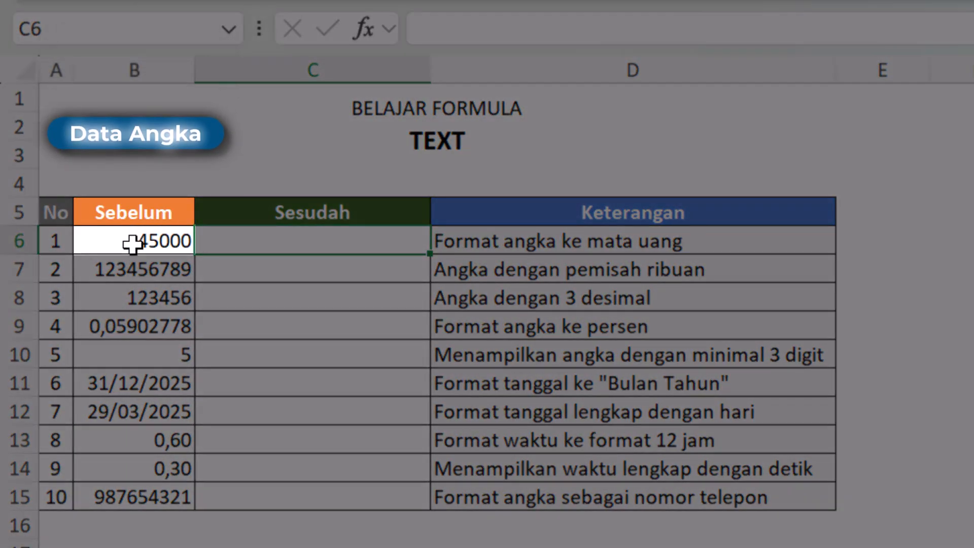
# Step: Look at the accounting currency formats available for the number in cell B6
pyautogui.click(135, 238)
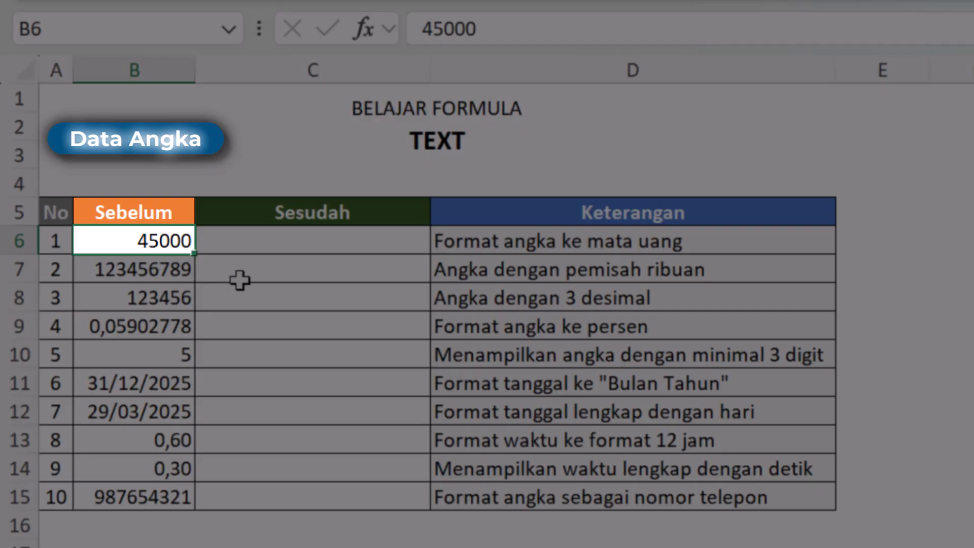
pyautogui.click(355, 240)
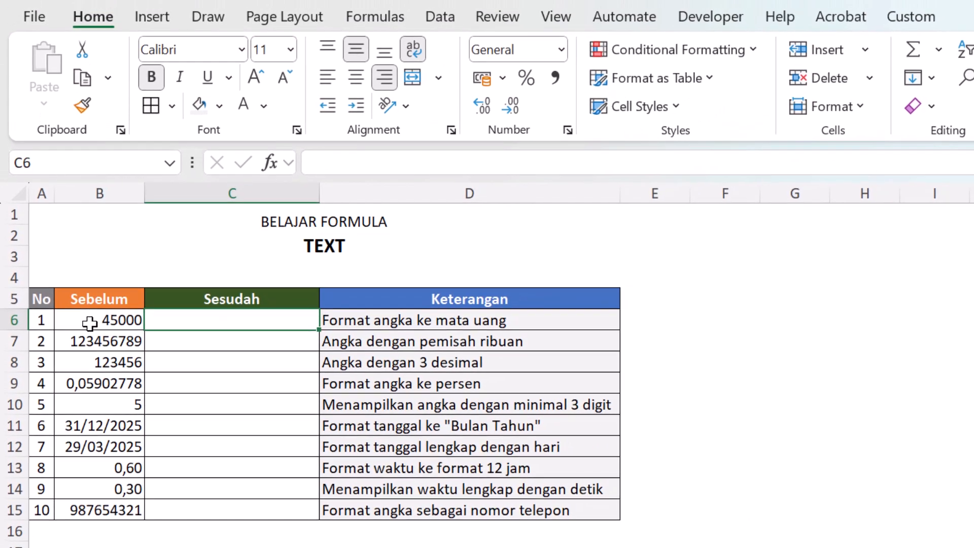
pyautogui.click(120, 244)
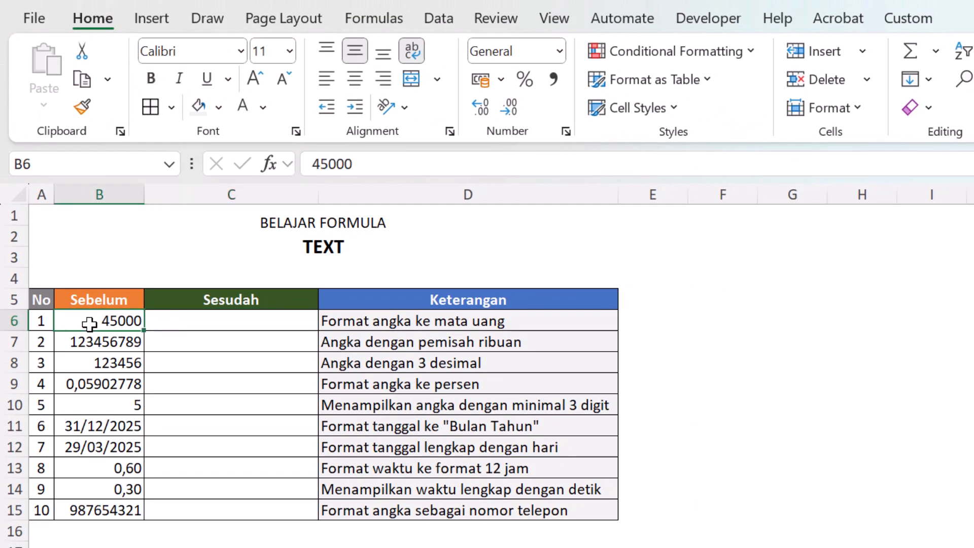
pyautogui.click(501, 80)
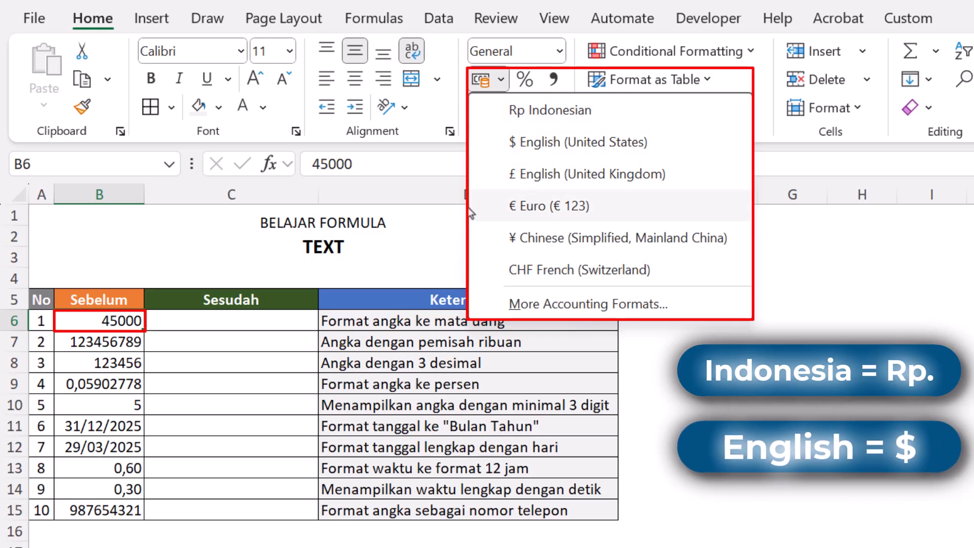
# Step: Enter the formula =TEXT(B6;"Rp. #") in cell C6 to format the number as rupiah currency
pyautogui.click(171, 314)
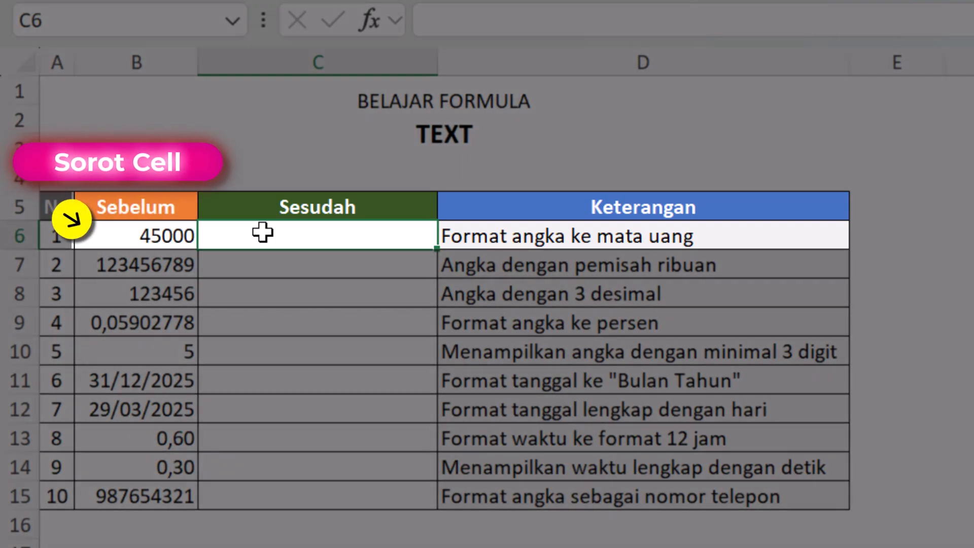
pyautogui.write('=')
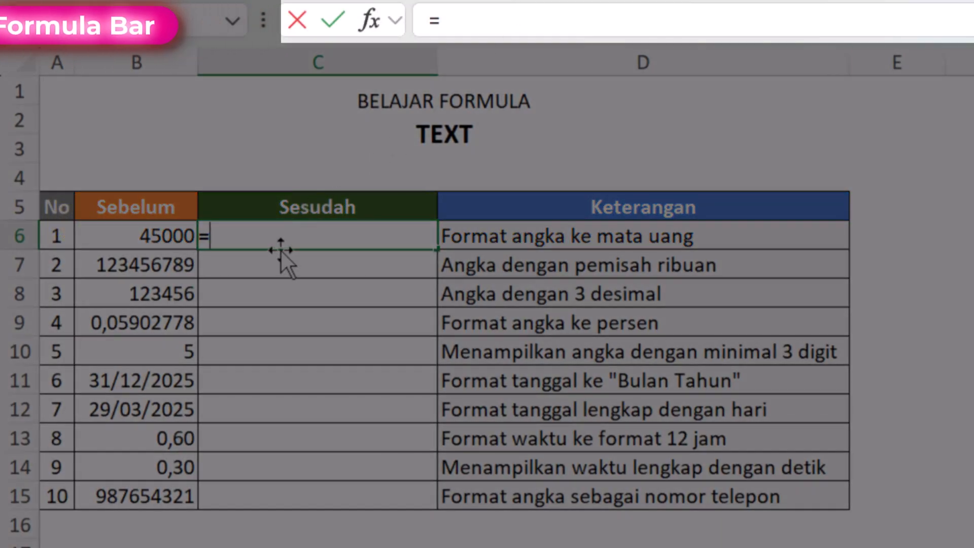
pyautogui.write('te')
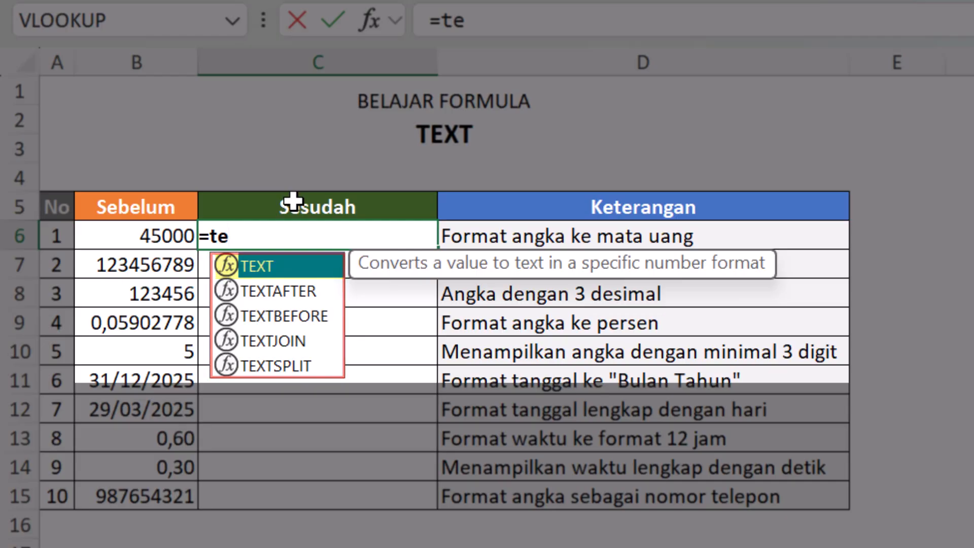
pyautogui.press('Tab')
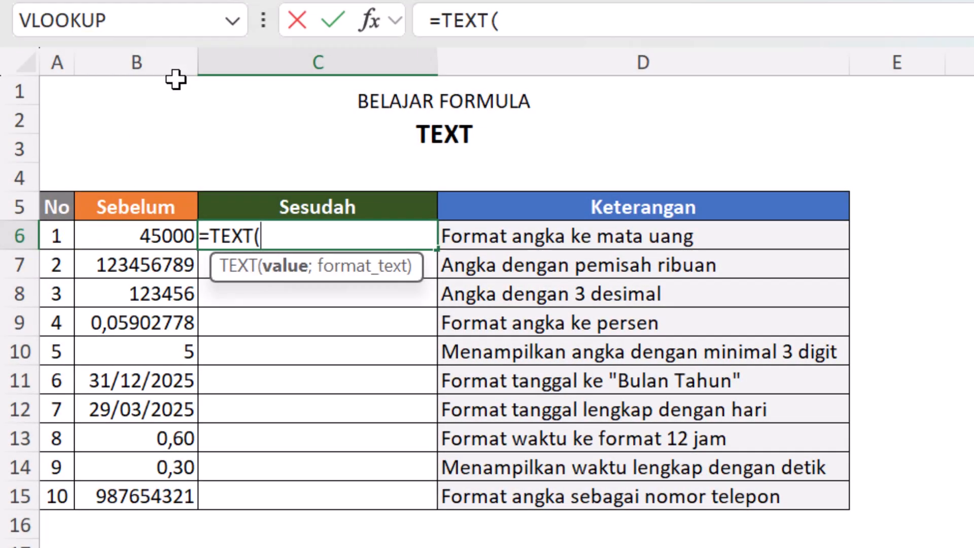
pyautogui.click(167, 229)
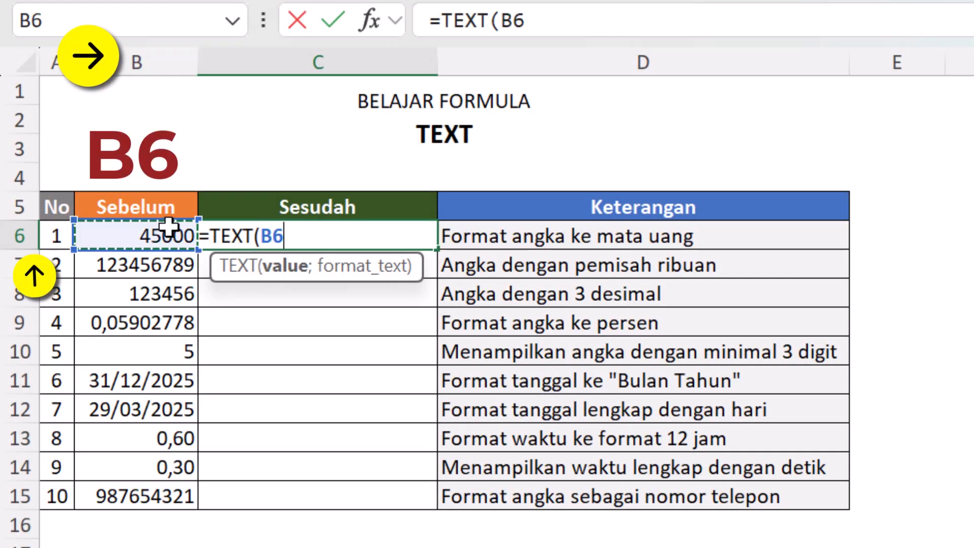
pyautogui.write(';')
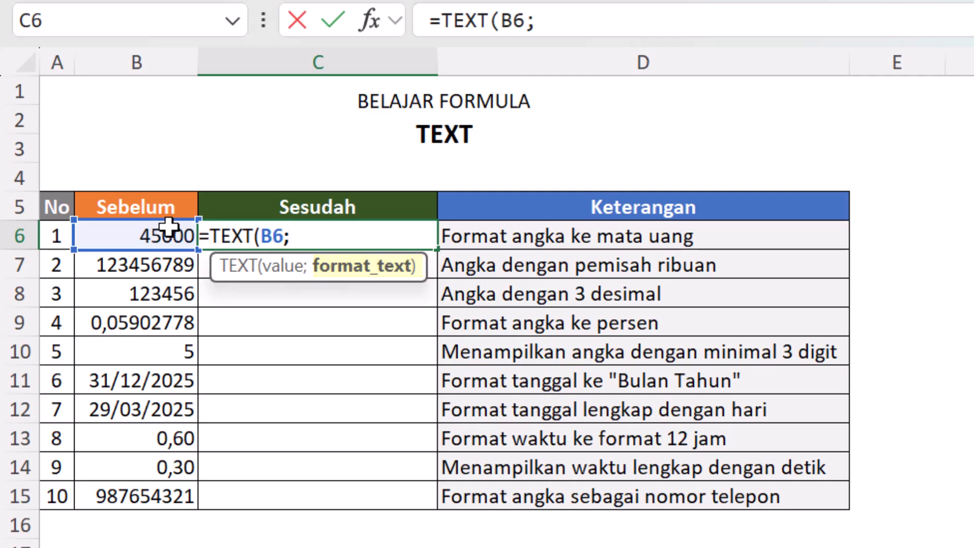
pyautogui.write('""')
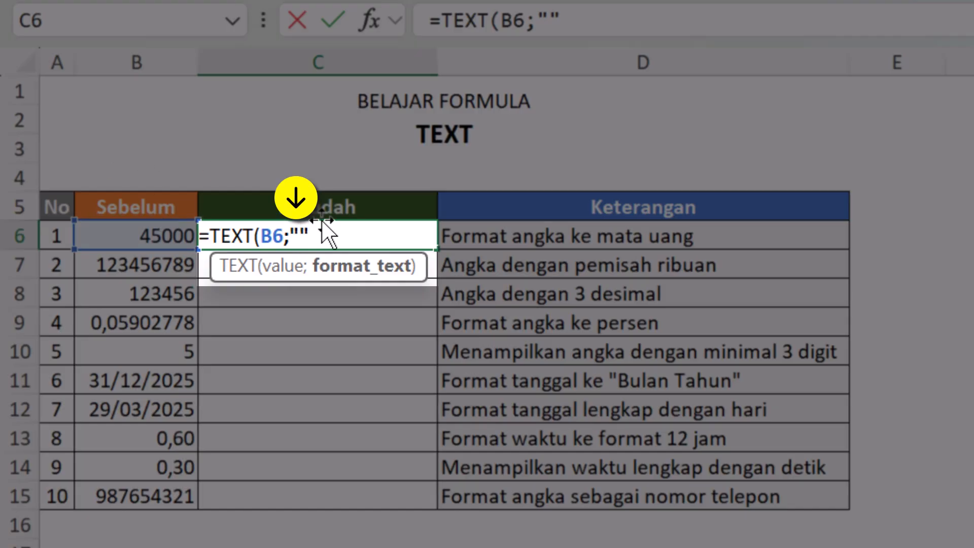
pyautogui.click(300, 236)
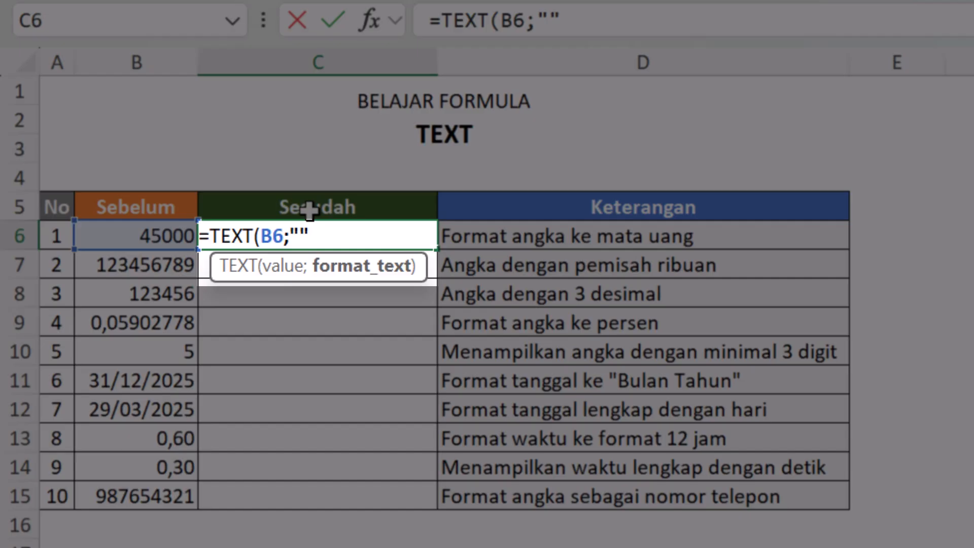
pyautogui.write('Rp.')
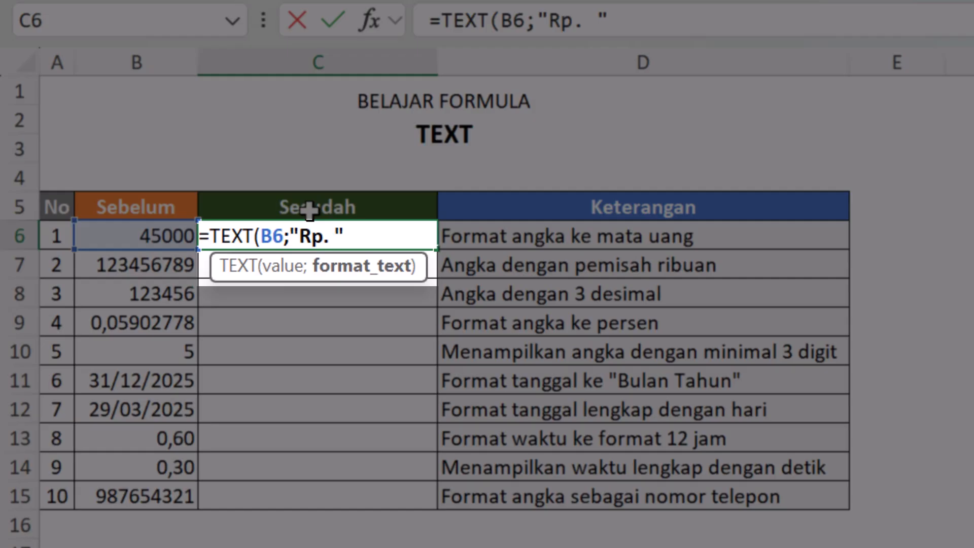
pyautogui.write('#')
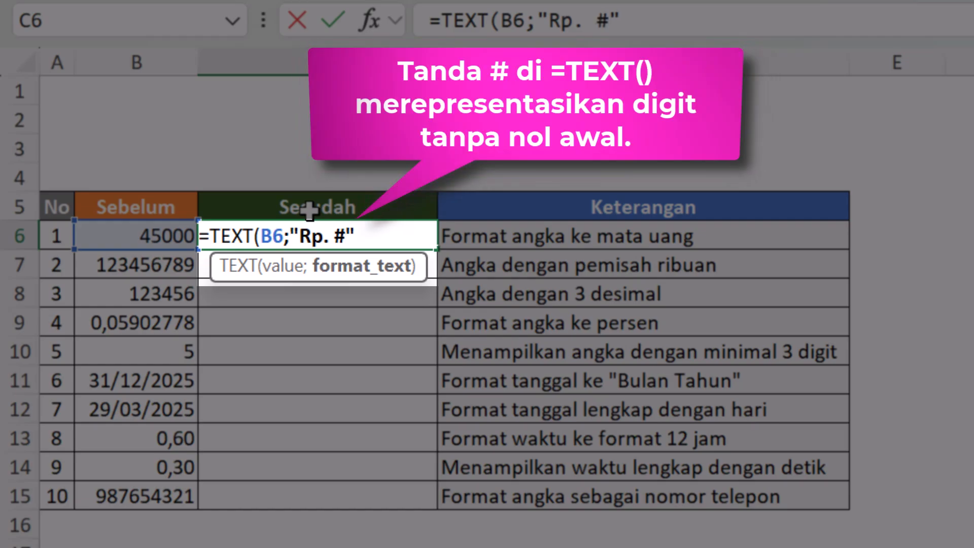
pyautogui.press('Return')
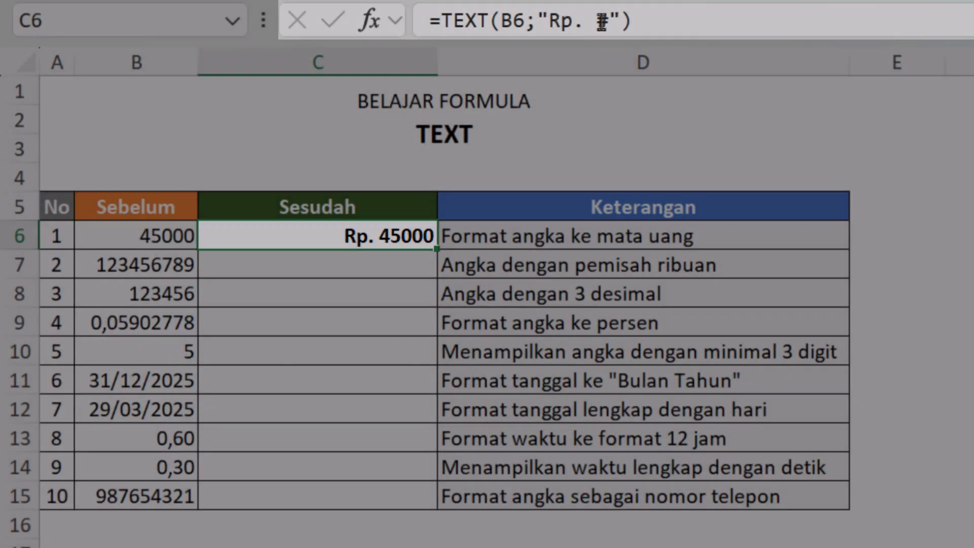
# Step: Add a thousands separator to the currency formula in C6 by setting its format text to "Rp. #.#"
pyautogui.click(649, 21)
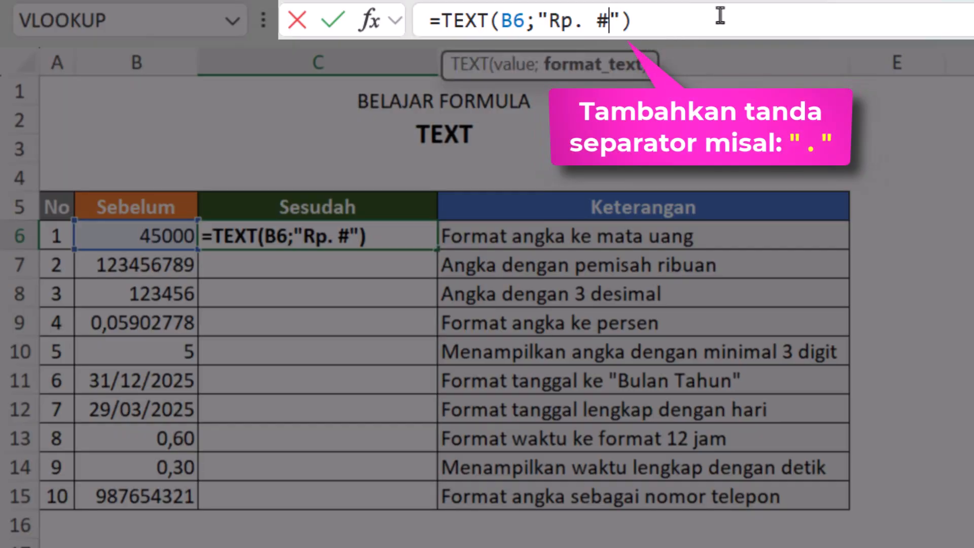
pyautogui.write('.')
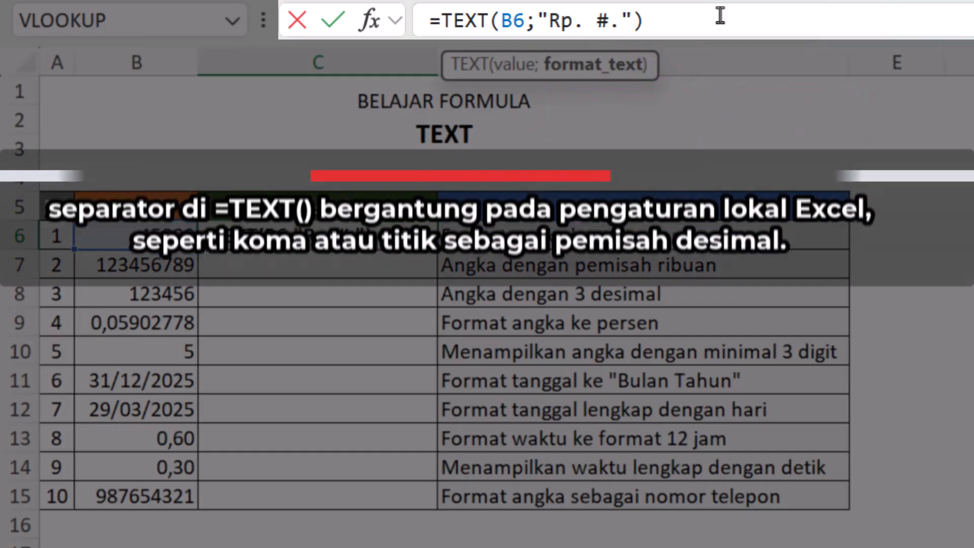
pyautogui.write('#')
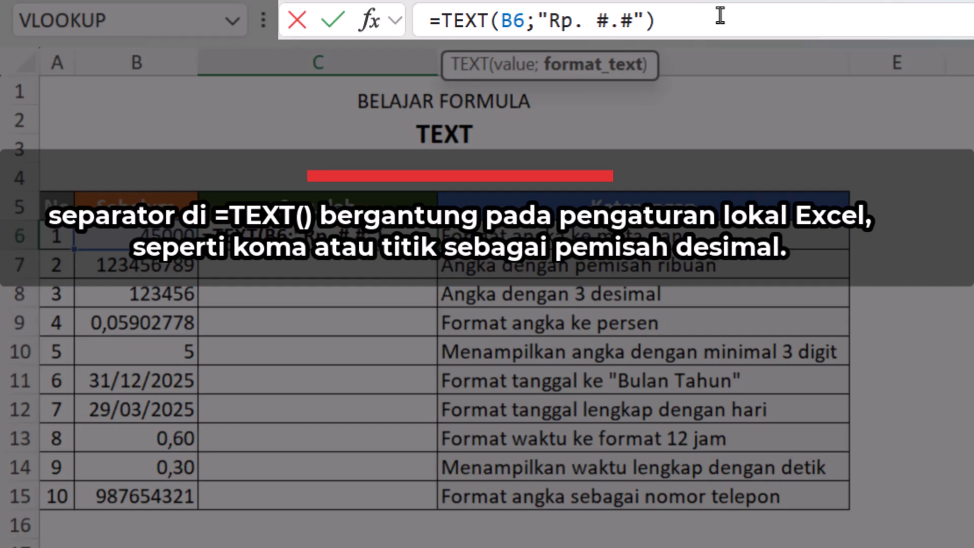
pyautogui.press('Return')
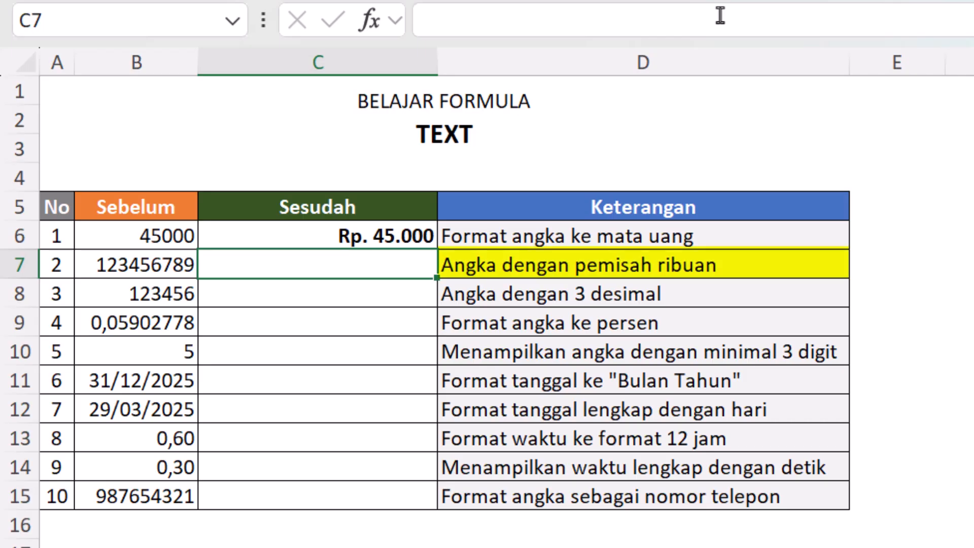
# Step: Enter the formula =TEXT(B7;"#.#") in cell C7 to show the number with thousands separators
pyautogui.write('=')
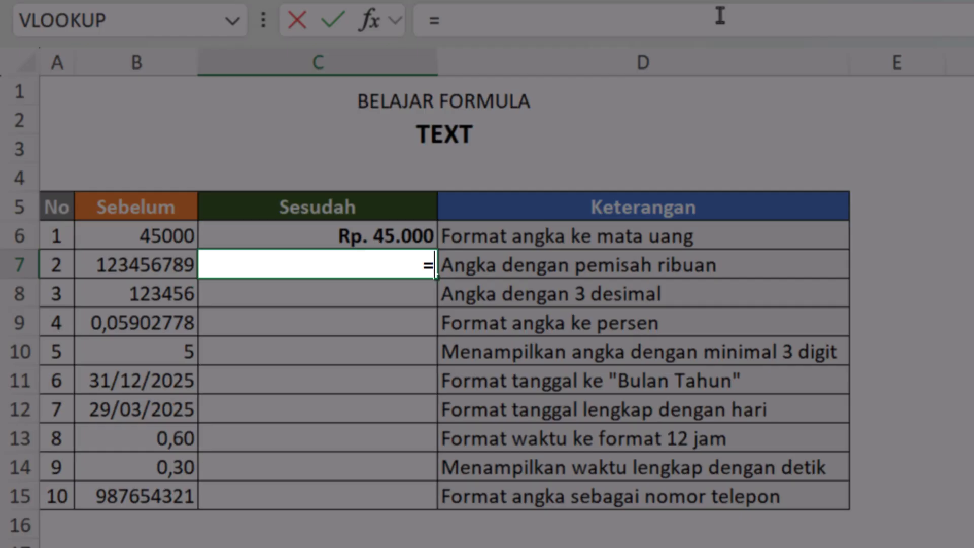
pyautogui.write('te')
pyautogui.press('Tab')
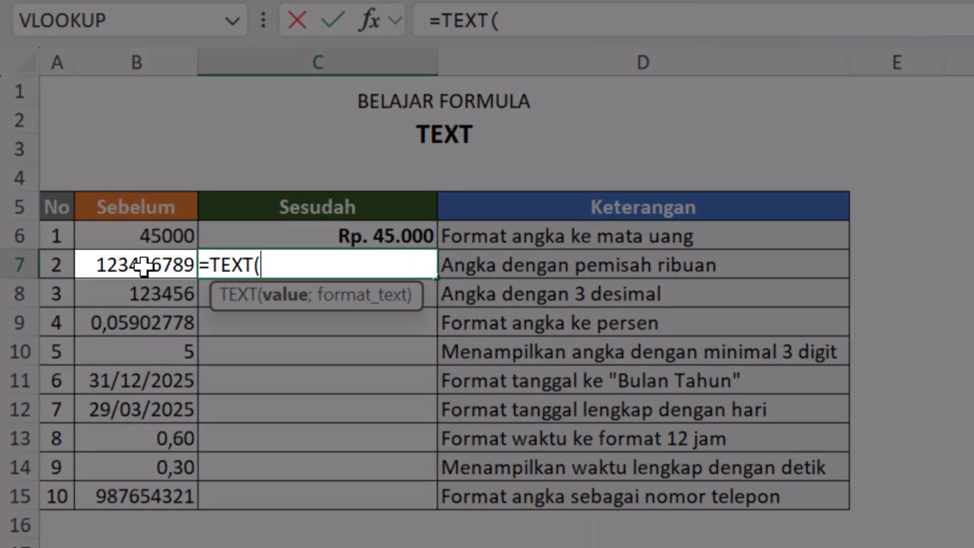
pyautogui.click(135, 269)
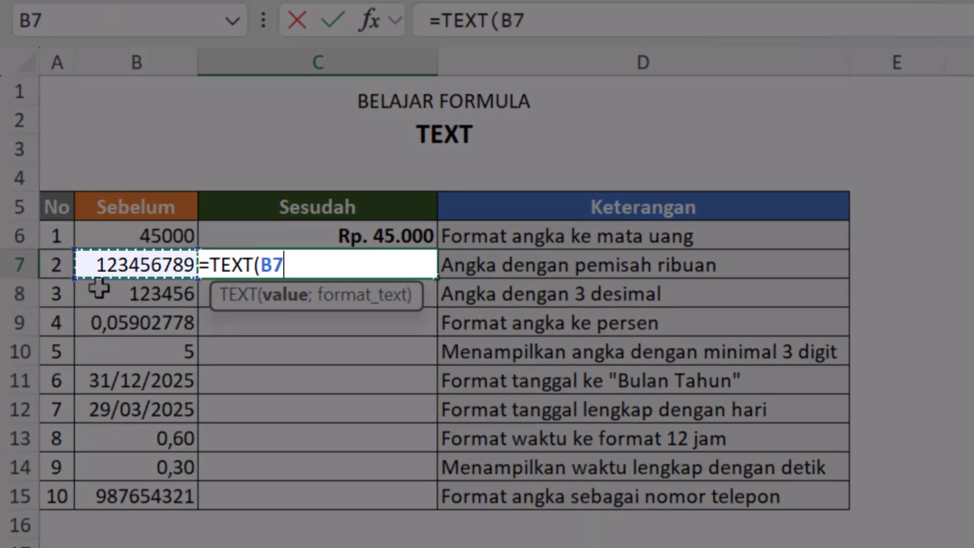
pyautogui.write(';""')
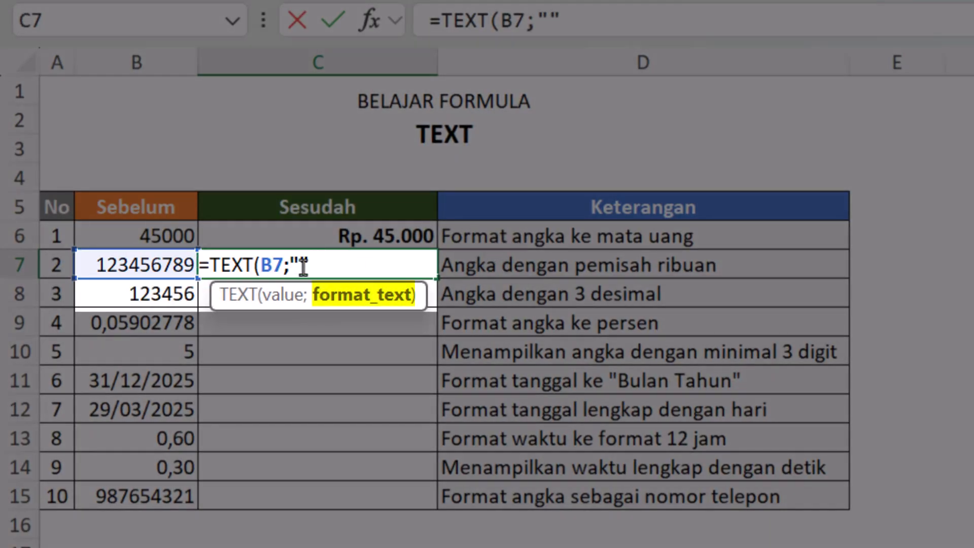
pyautogui.press('Left')
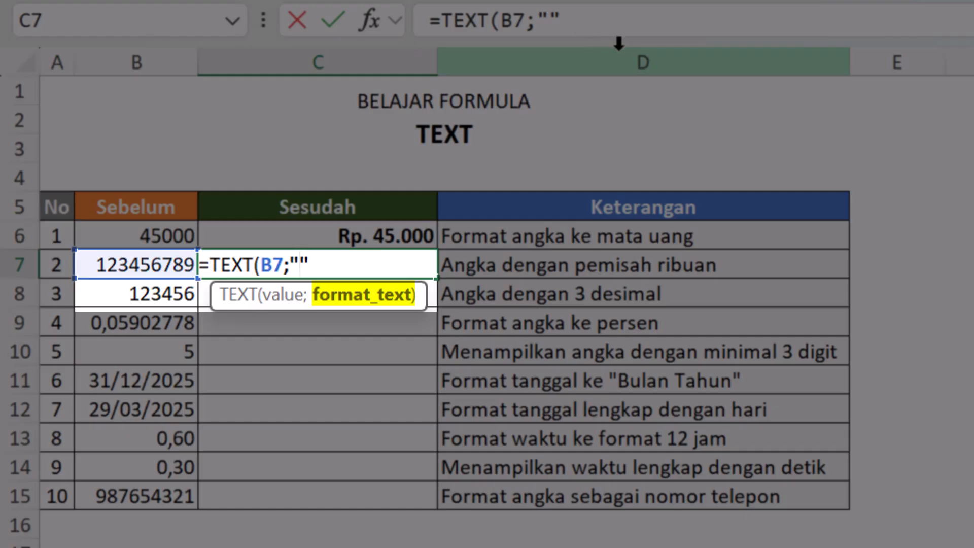
pyautogui.write('#.#')
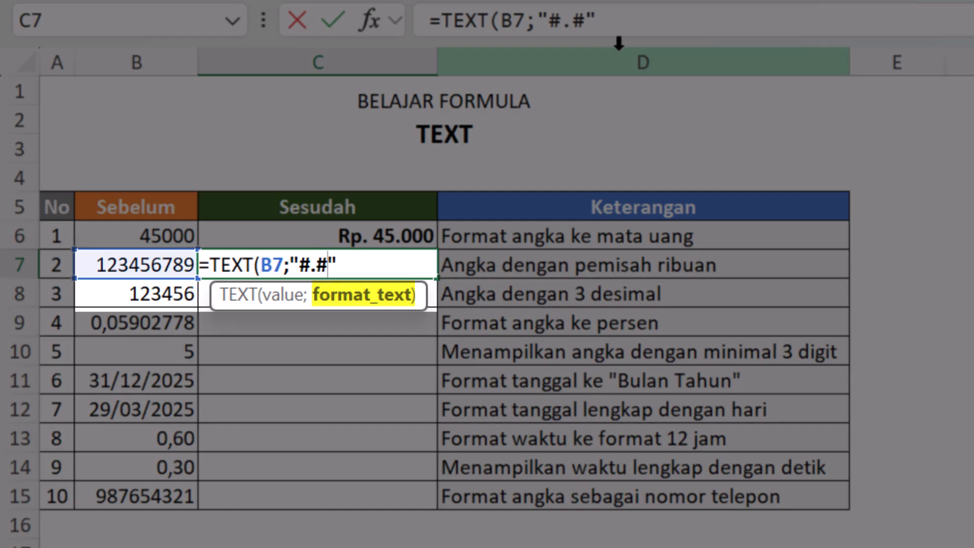
pyautogui.press('Return')
pyautogui.press('Up')
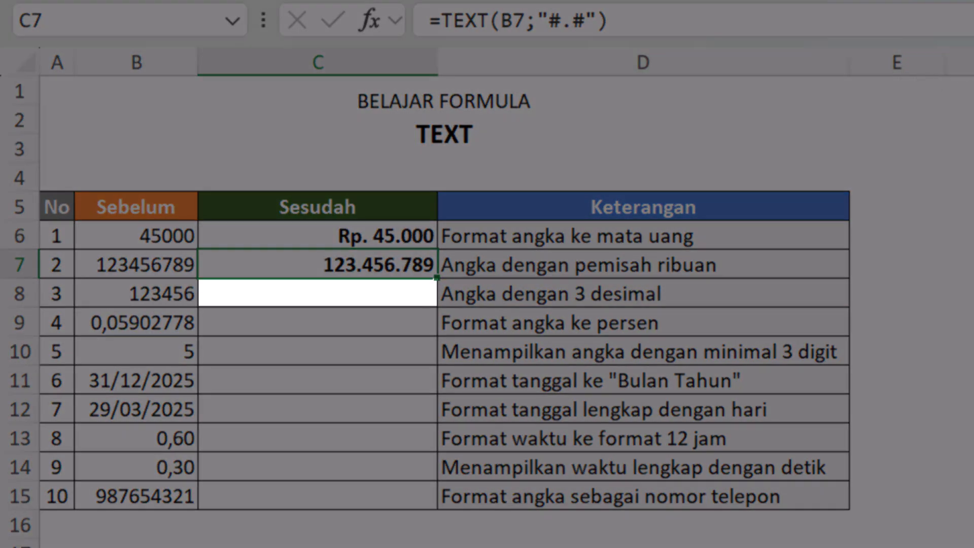
# Step: Change the number in cell B8 to 123456,123
pyautogui.click(139, 299)
pyautogui.click(524, 20)
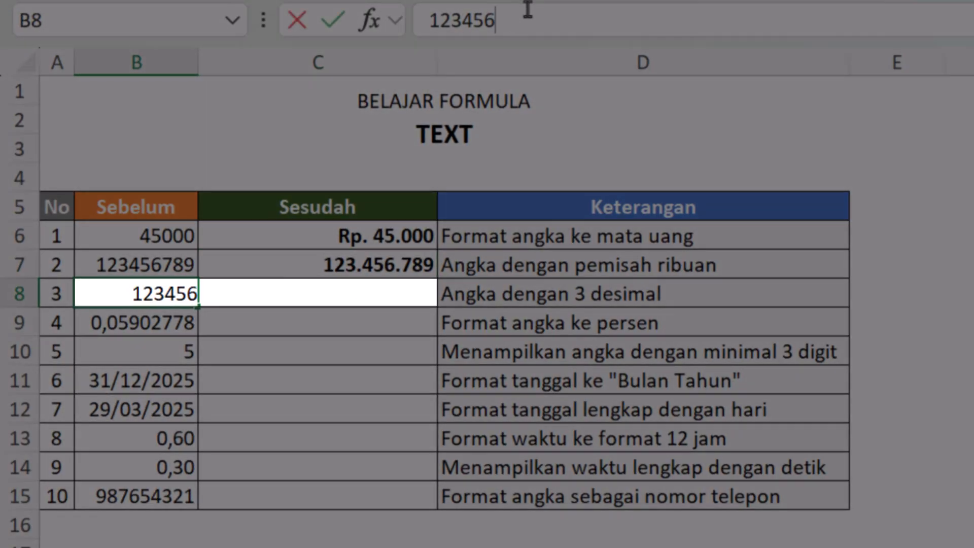
pyautogui.write(',123')
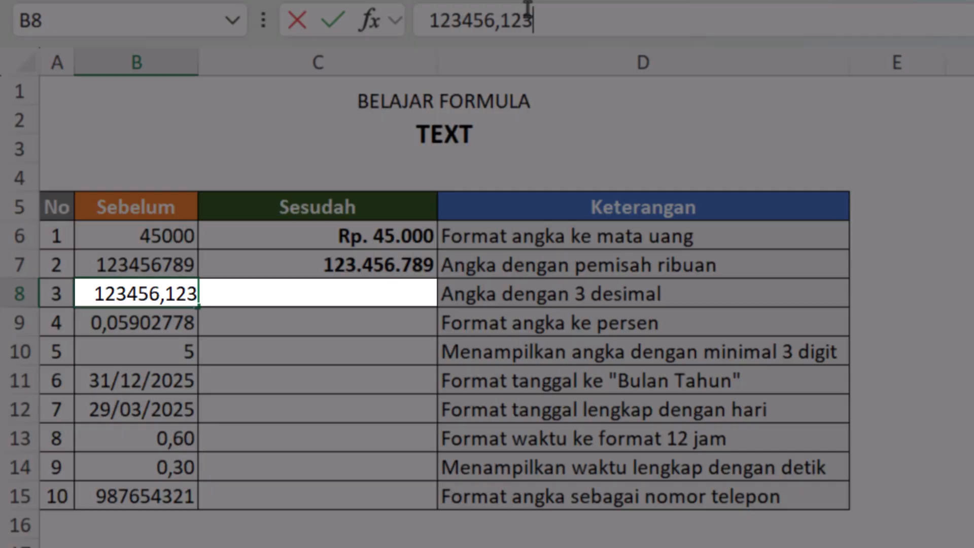
pyautogui.press('Return')
pyautogui.press('Up')
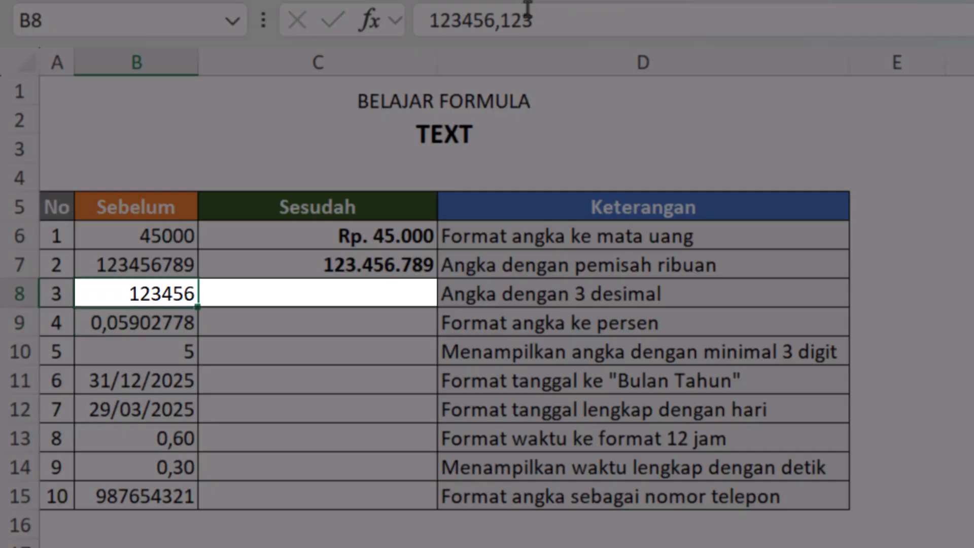
# Step: Increase the displayed decimals of the number in cell B8 to two places
pyautogui.hotkey('alt', 'h')
pyautogui.press('0')
pyautogui.hotkey('alt', 'h')
pyautogui.press('0')
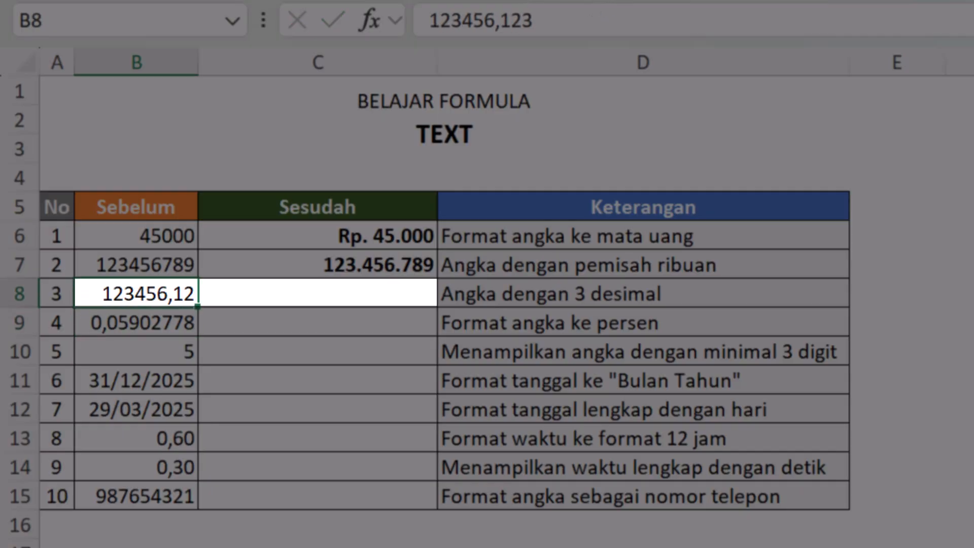
# Step: Try the comma number style on cell B8 and undo it
pyautogui.hotkey('alt', 'h')
pyautogui.press('k')
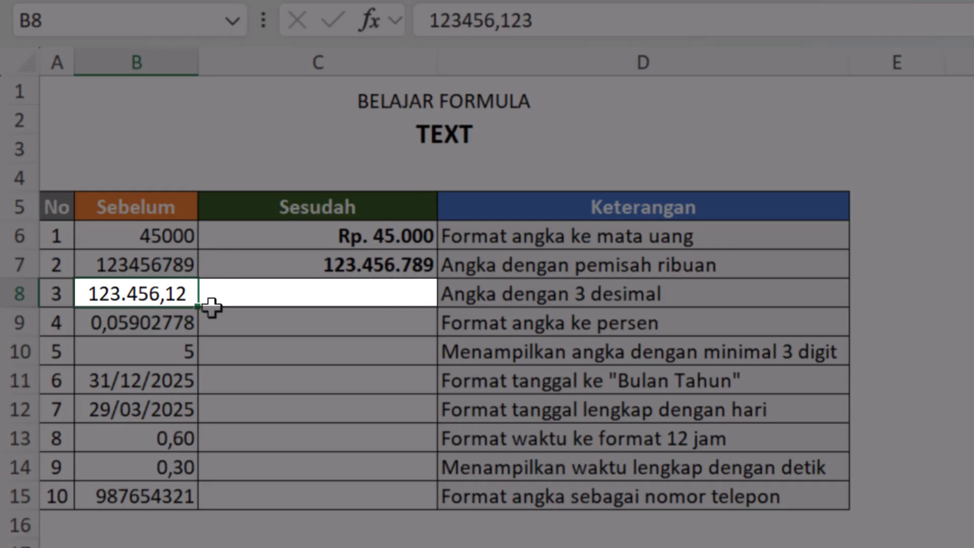
pyautogui.hotkey('ctrl', 'z')
# Step: Enter the formula =TEXT(B8;"#,###") in cell C8 to show the number with three decimals
pyautogui.click(293, 293)
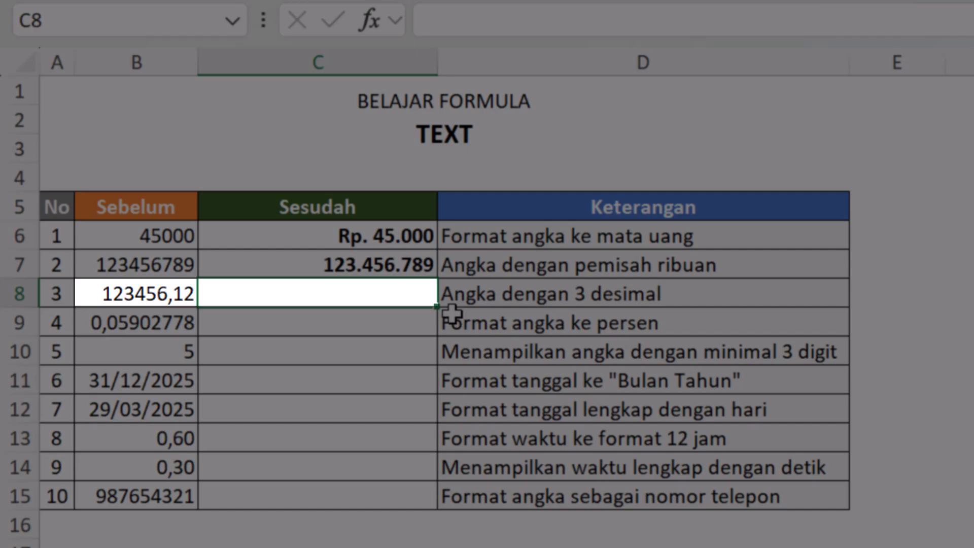
pyautogui.press('Left')
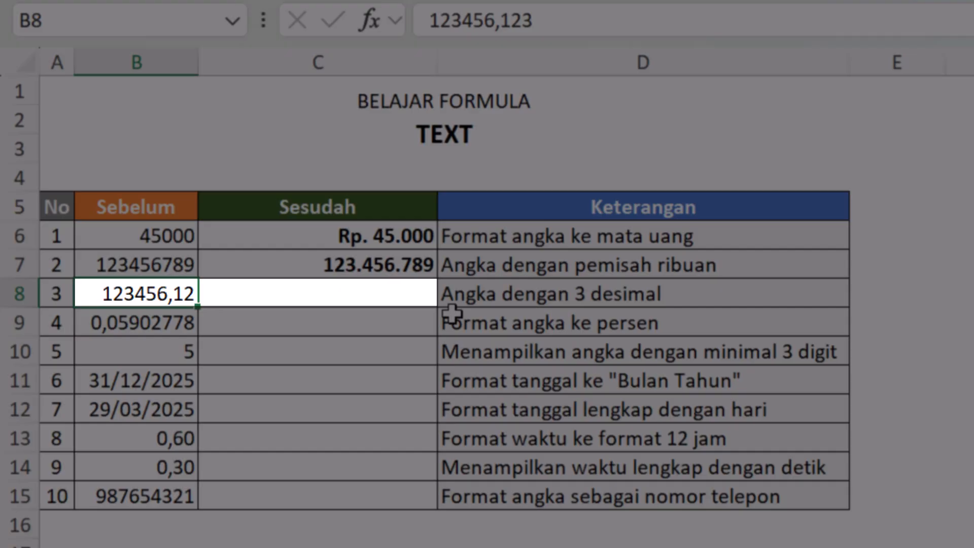
pyautogui.click(394, 292)
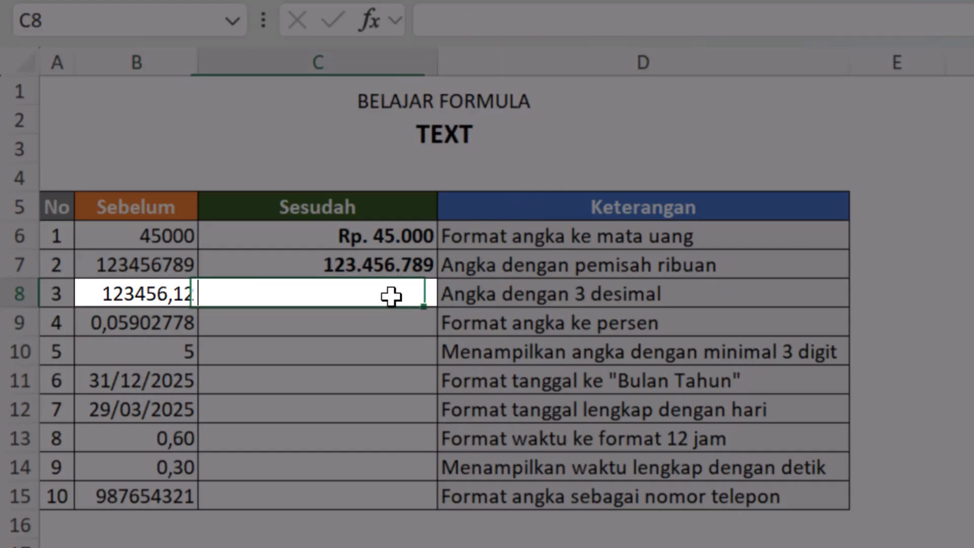
pyautogui.write('=tex')
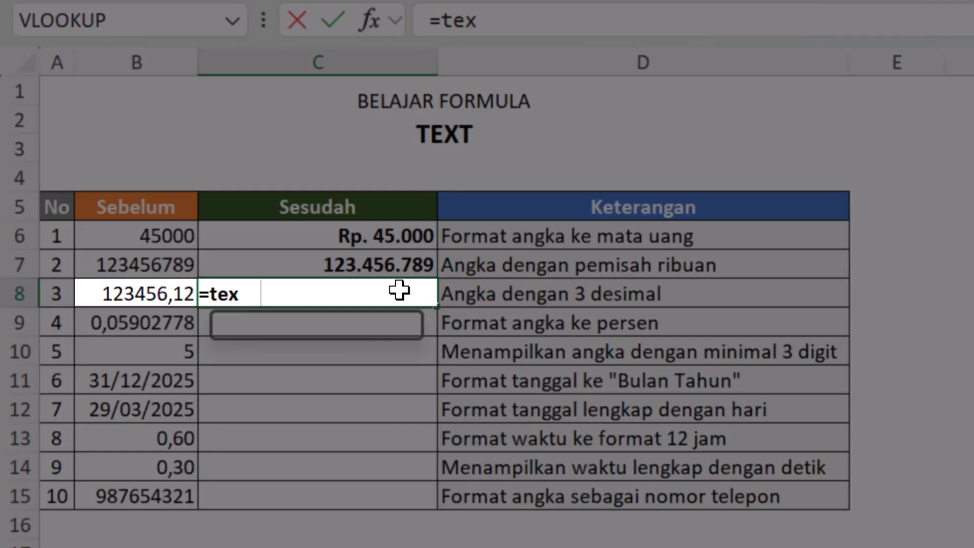
pyautogui.press('Tab')
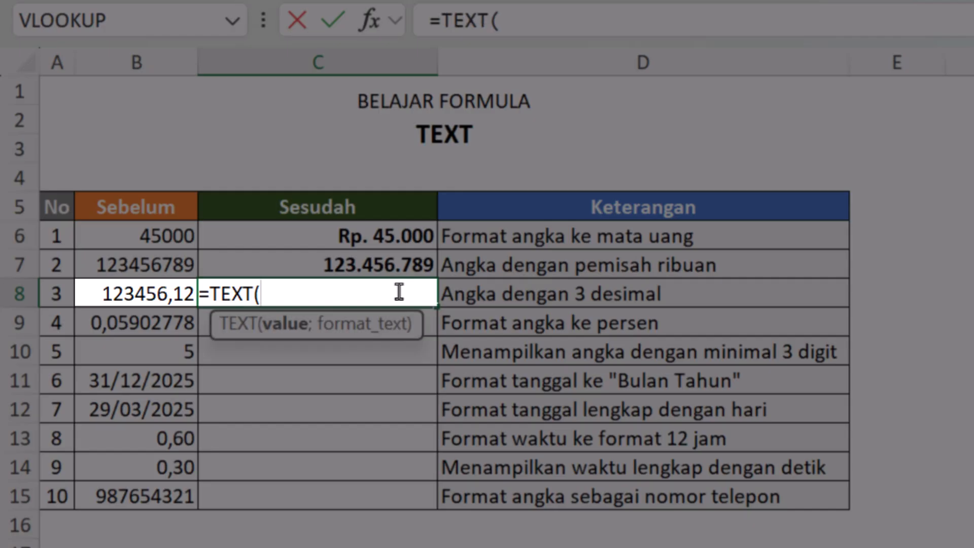
pyautogui.click(168, 292)
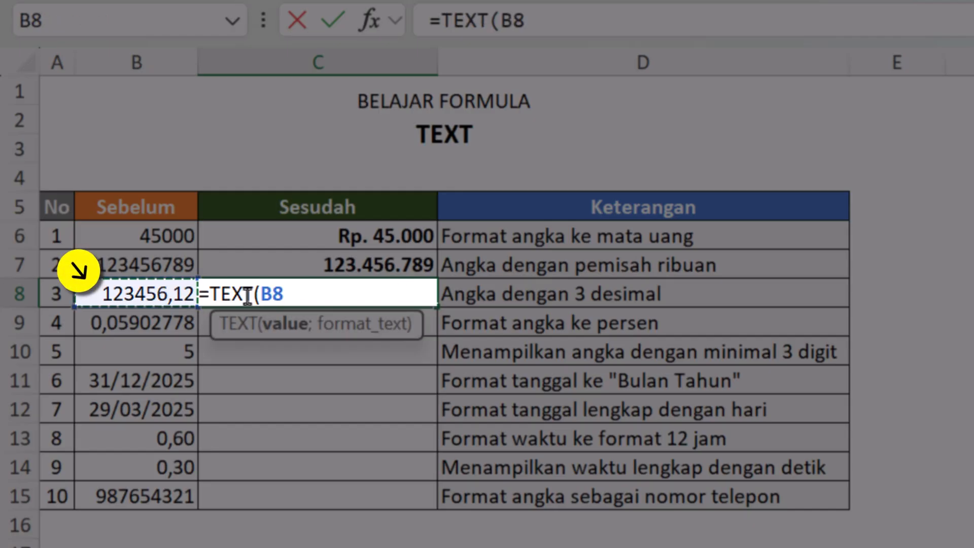
pyautogui.write(';')
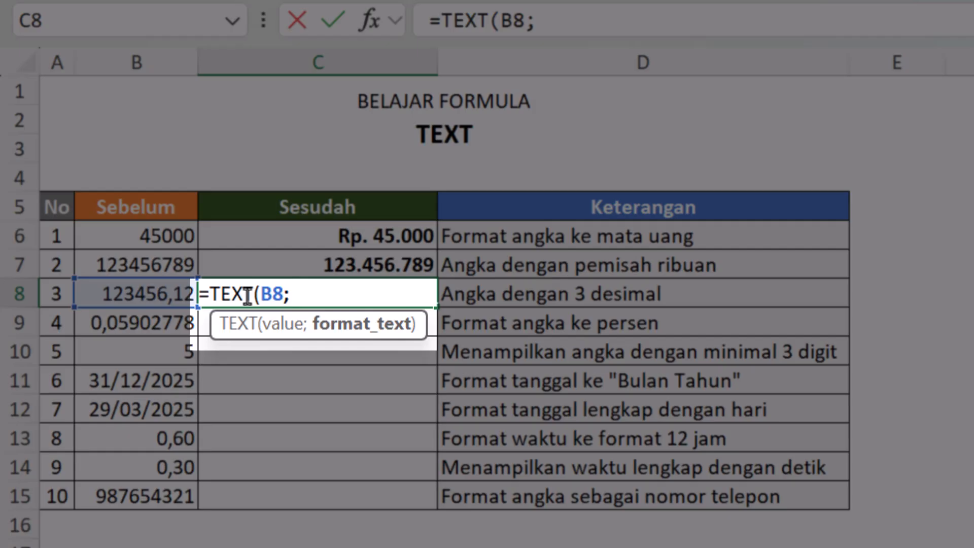
pyautogui.write('""')
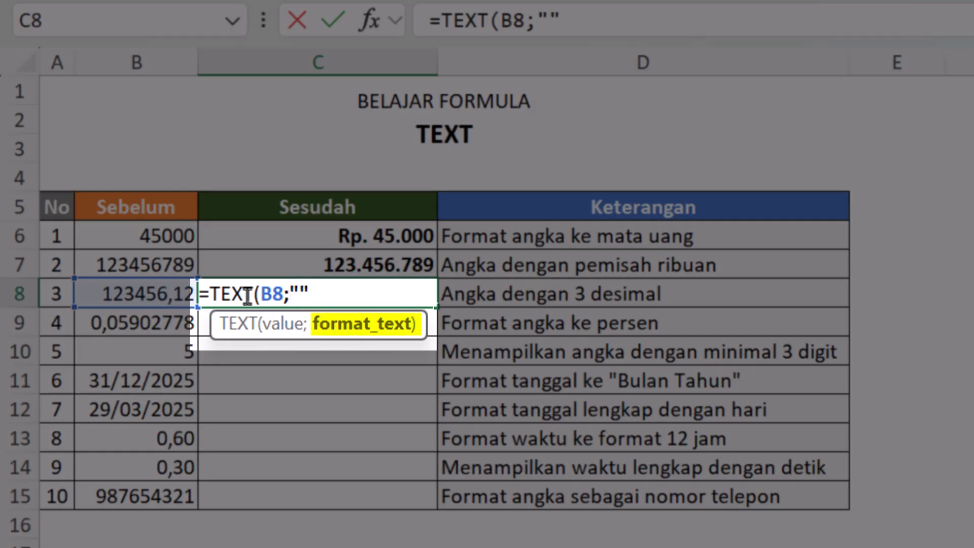
pyautogui.click(302, 293)
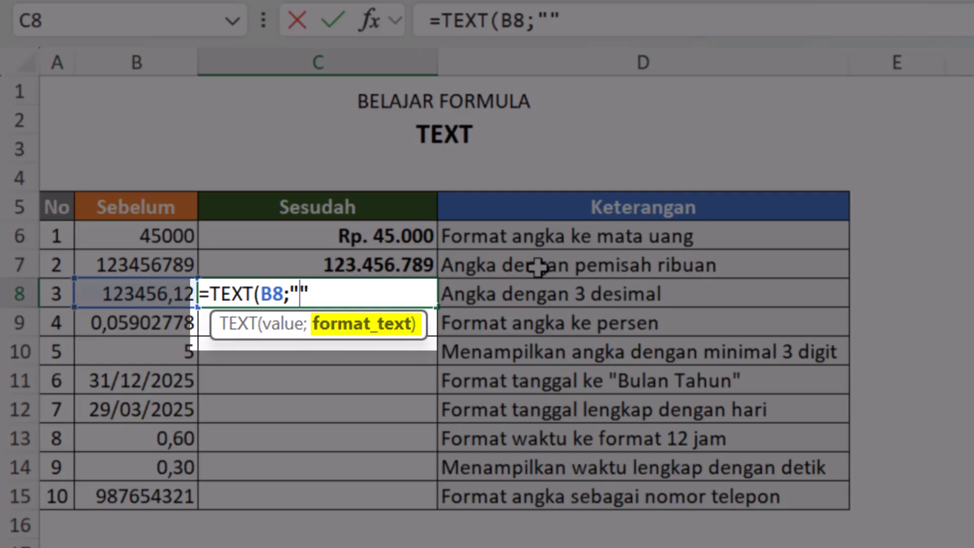
pyautogui.write('#,')
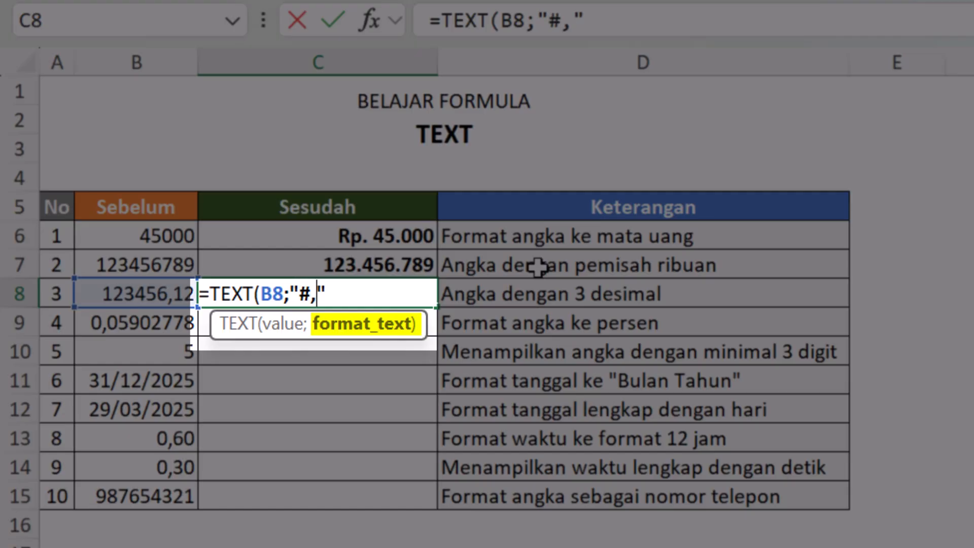
pyautogui.write('###')
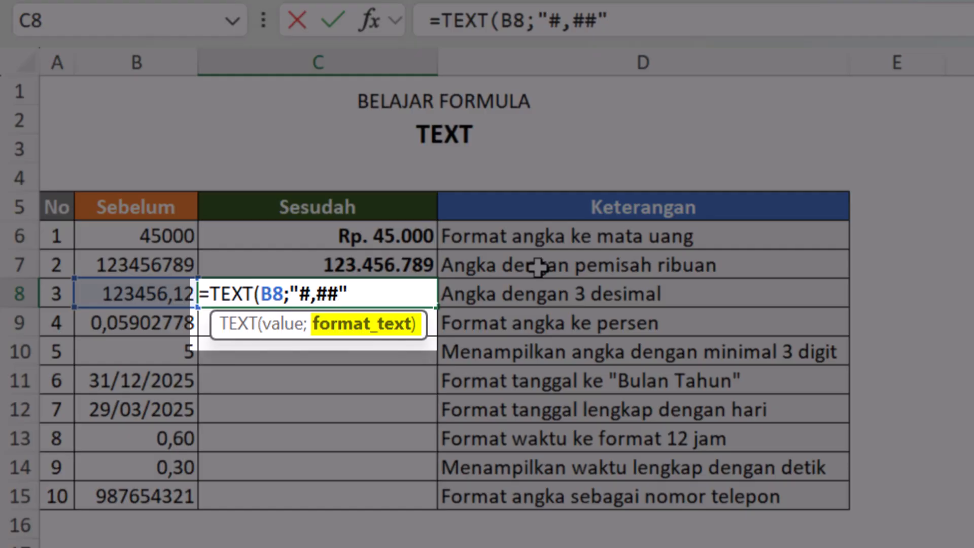
pyautogui.press('Return')
pyautogui.press('Up')
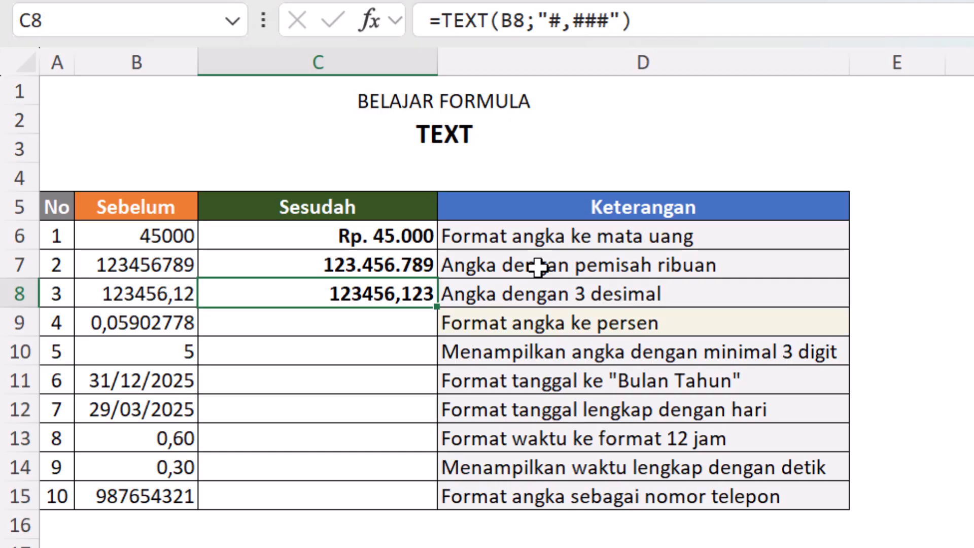
# Step: Enter the formula =TEXT(B9;"# %") in cell C9 to format the number as a percentage
pyautogui.press('Down')
pyautogui.press('Left')
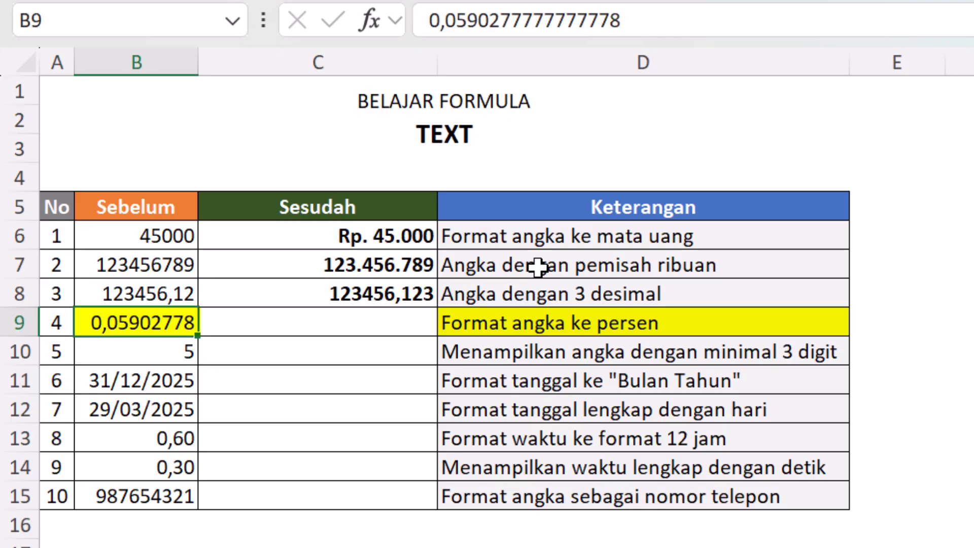
pyautogui.press('Right')
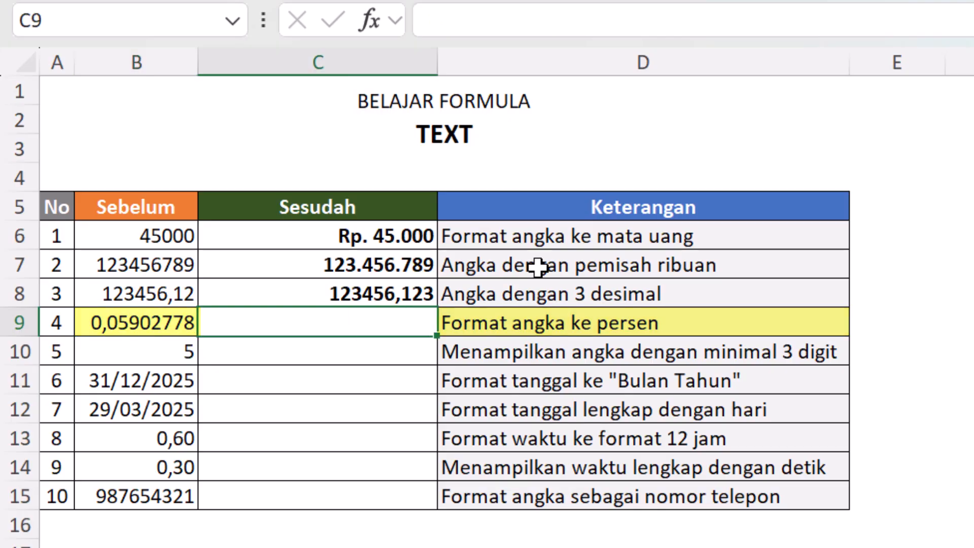
pyautogui.write('=text(')
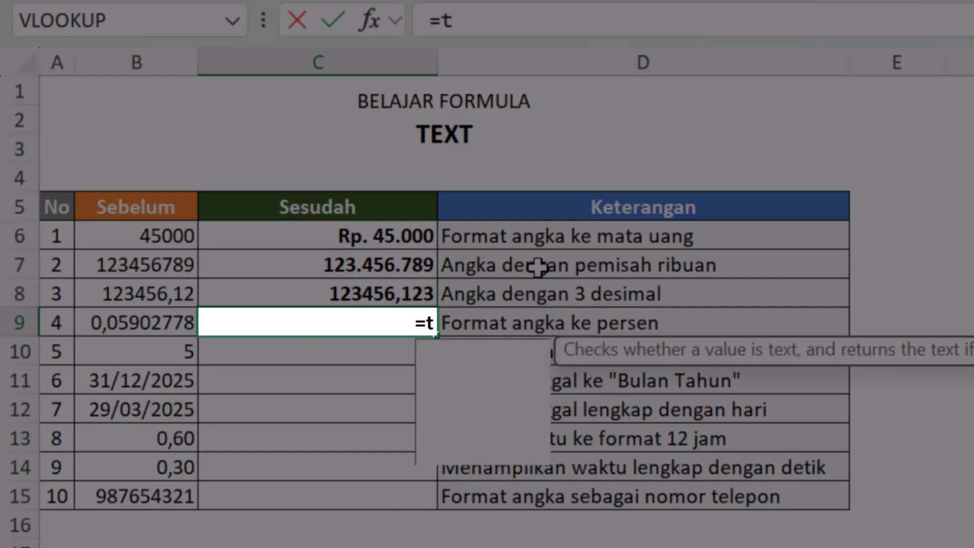
pyautogui.press('Left')
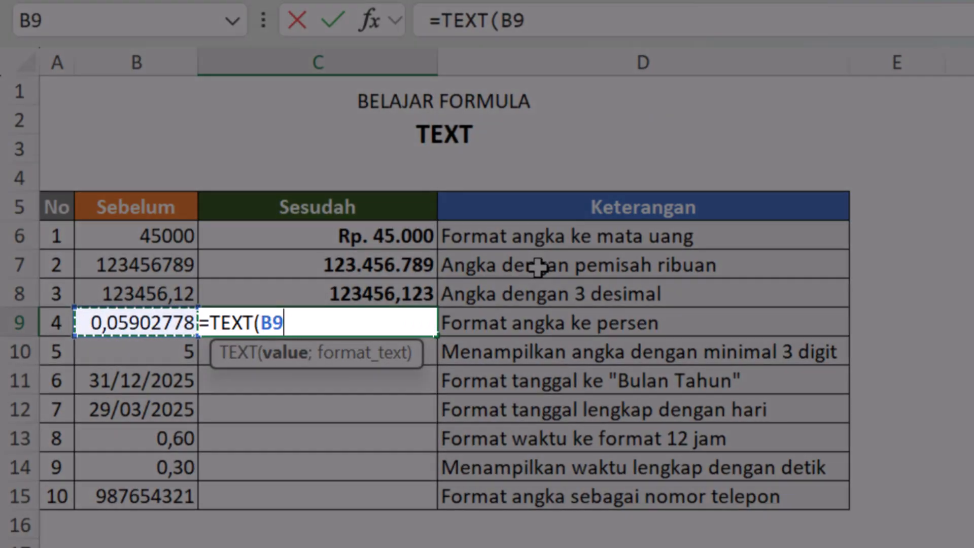
pyautogui.write(';')
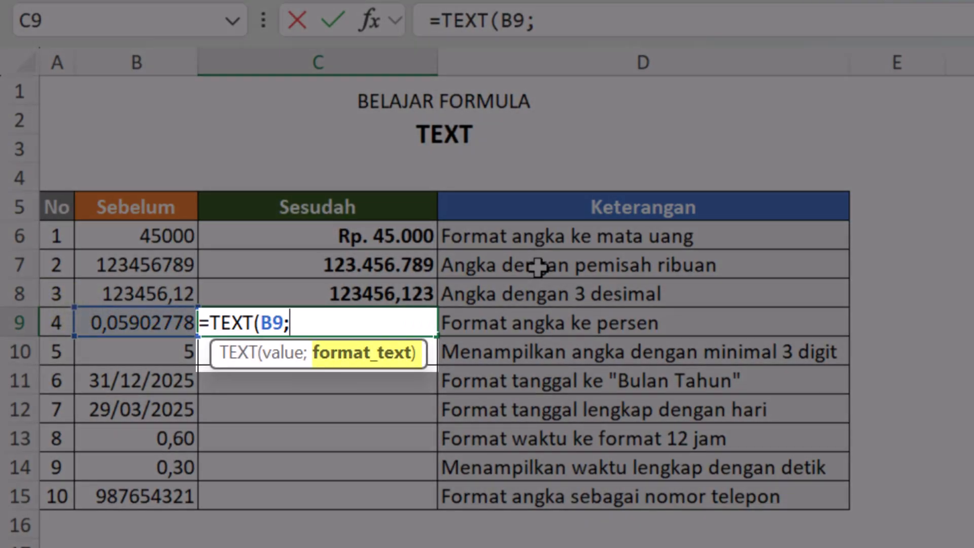
pyautogui.write('""')
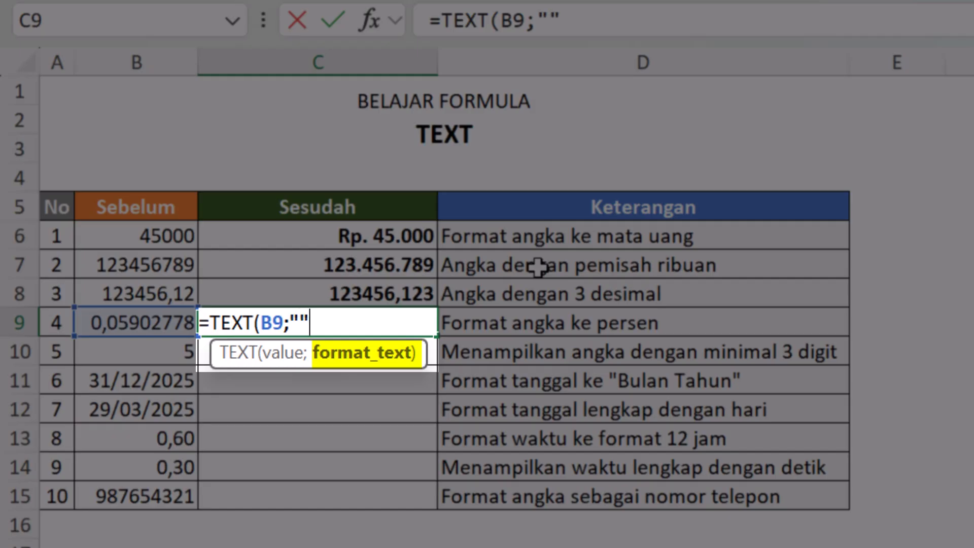
pyautogui.click(299, 319)
pyautogui.write('#')
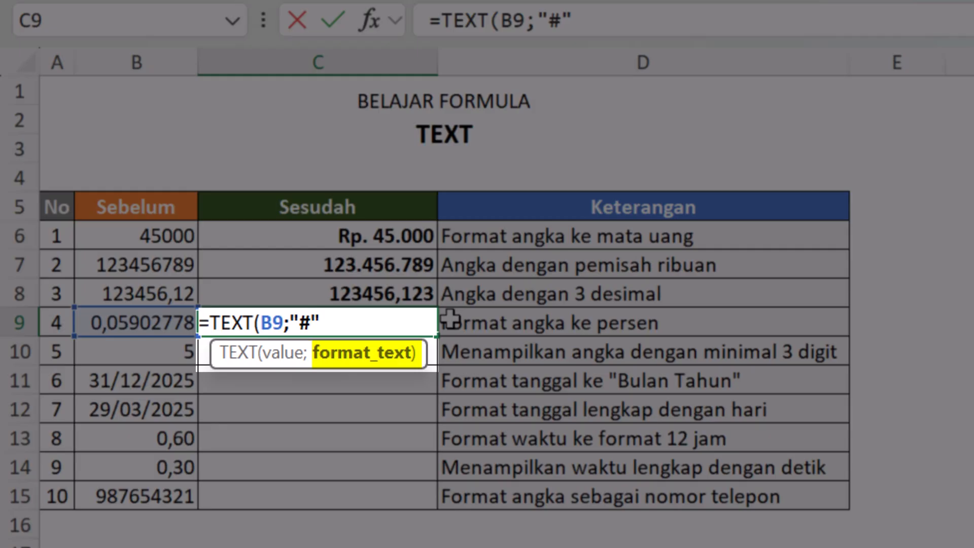
pyautogui.write(' %')
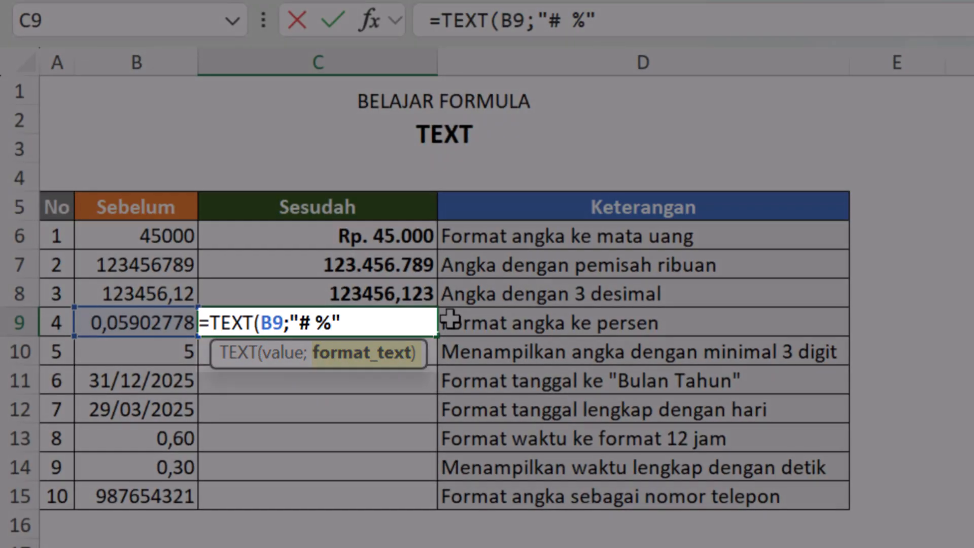
pyautogui.press('Return')
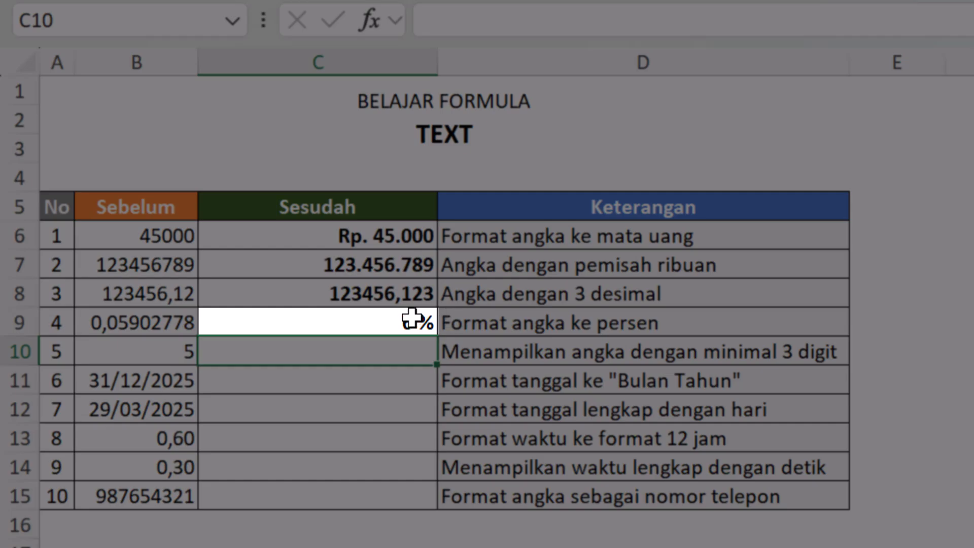
# Step: Change the formula in cell C9 to =TEXT(B9;"#,# %") so the percentage shows one decimal
pyautogui.click(384, 303)
pyautogui.click(383, 318)
pyautogui.click(554, 21)
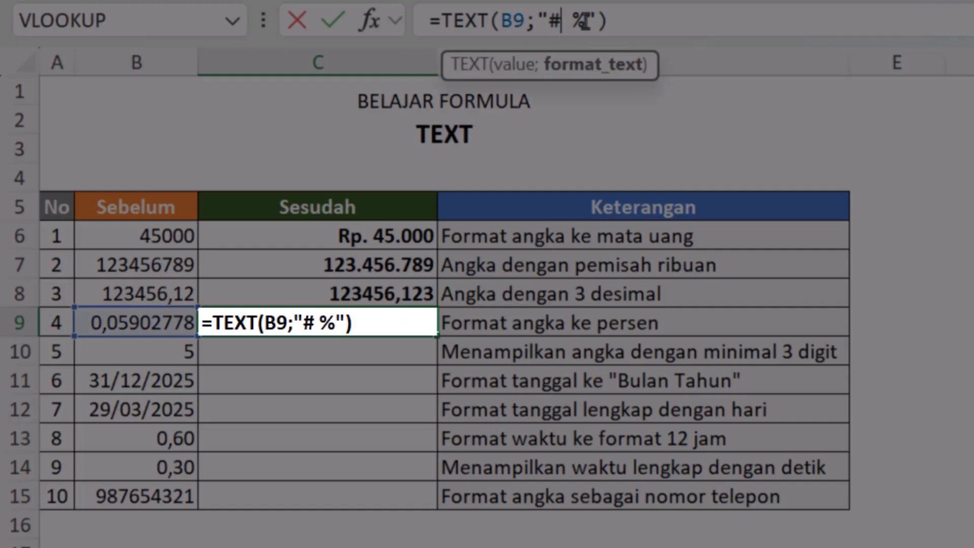
pyautogui.write(',')
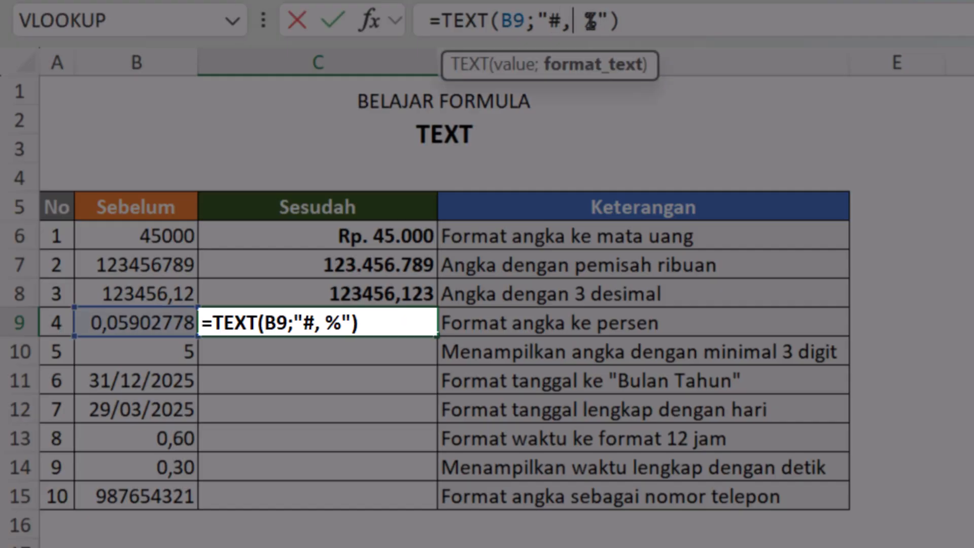
pyautogui.write('#')
pyautogui.press('Return')
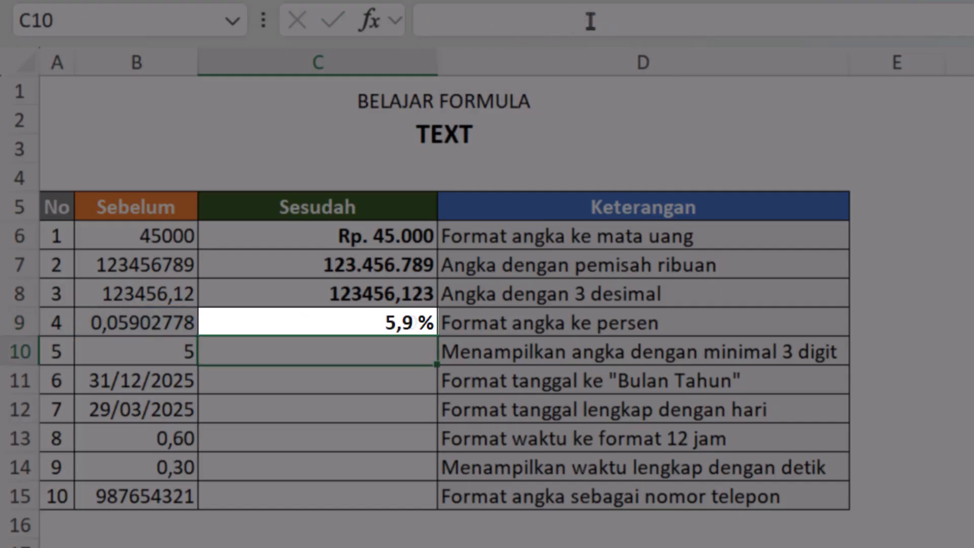
pyautogui.press('Up')
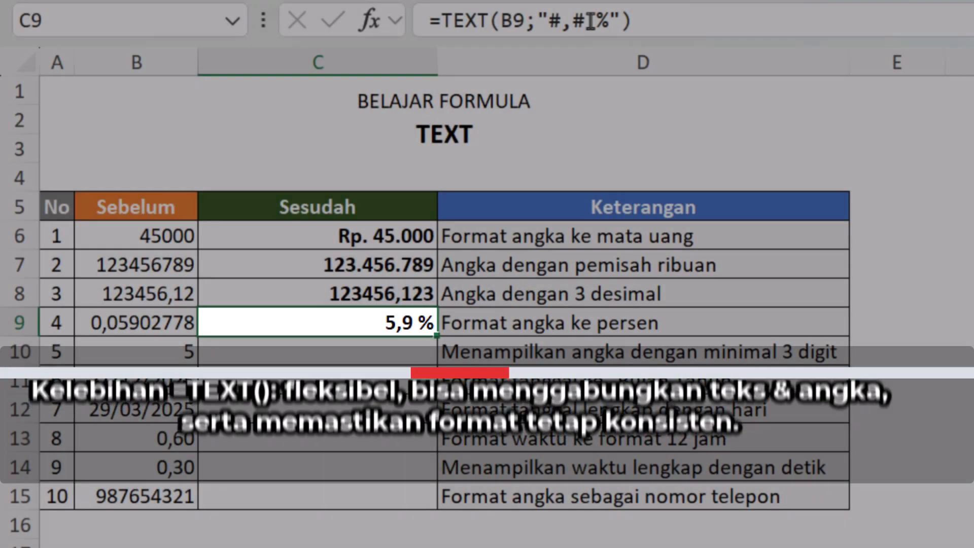
pyautogui.press('Down')
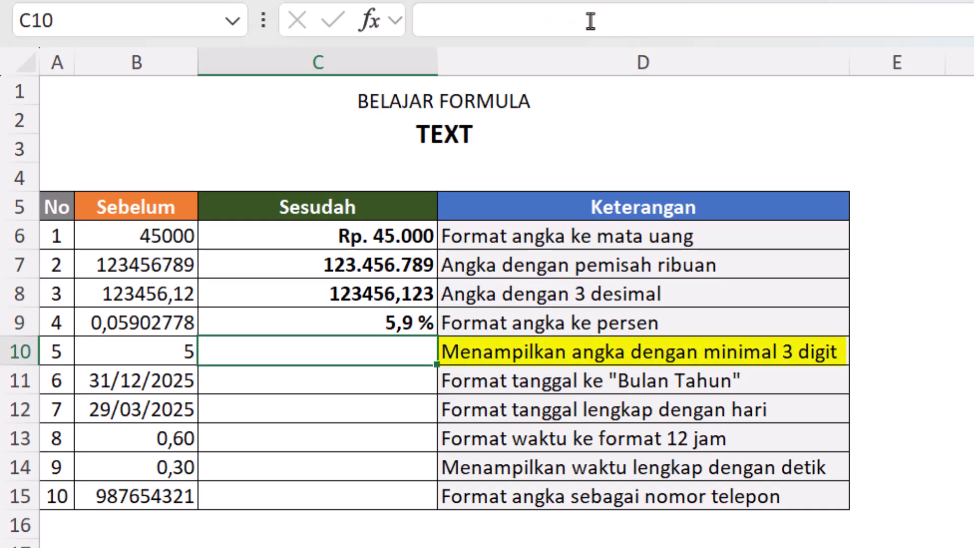
pyautogui.click(138, 341)
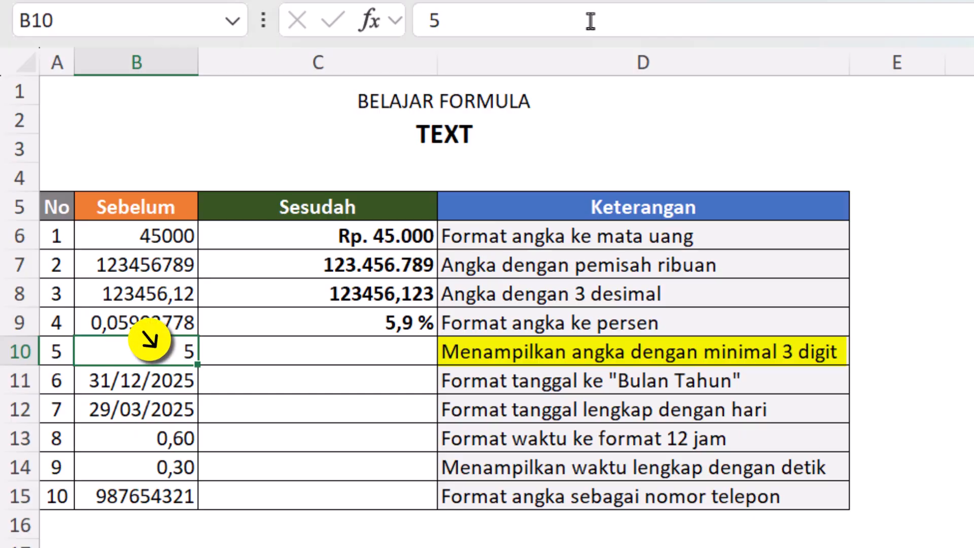
pyautogui.press('Right')
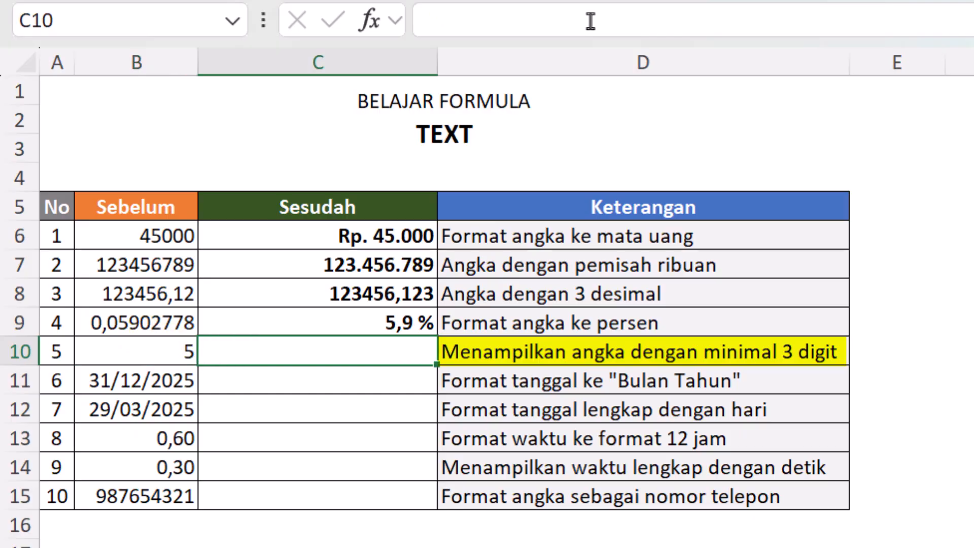
pyautogui.write('=')
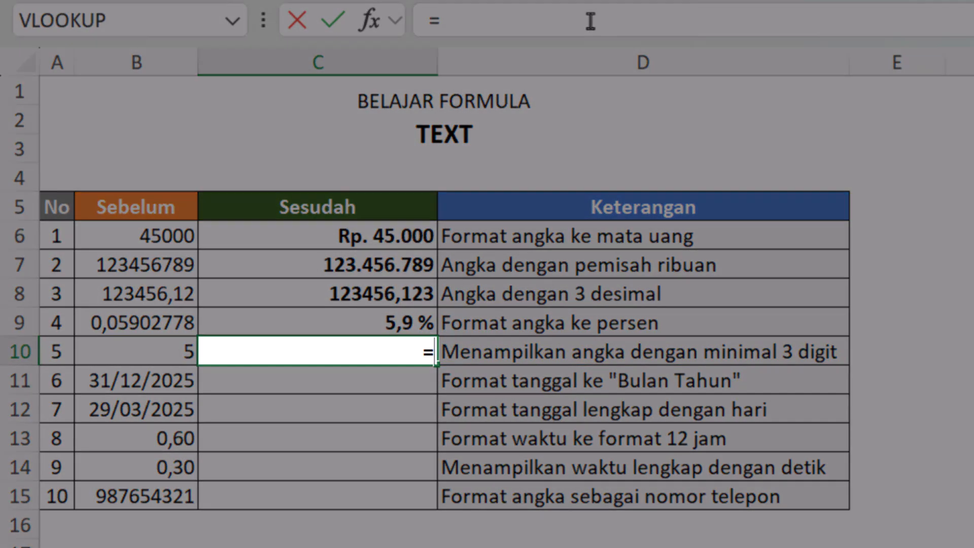
pyautogui.press('Left')
pyautogui.press('Escape')
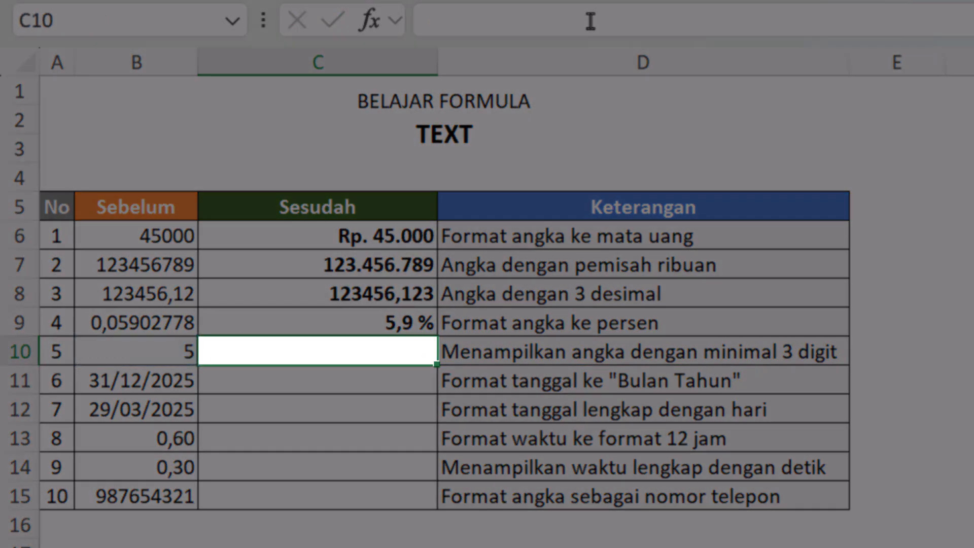
# Step: Enter the formula =TEXT(B10;"000") in cell C10 to show the number with at least three digits
pyautogui.write('=te')
pyautogui.press('Tab')
pyautogui.press('Left')
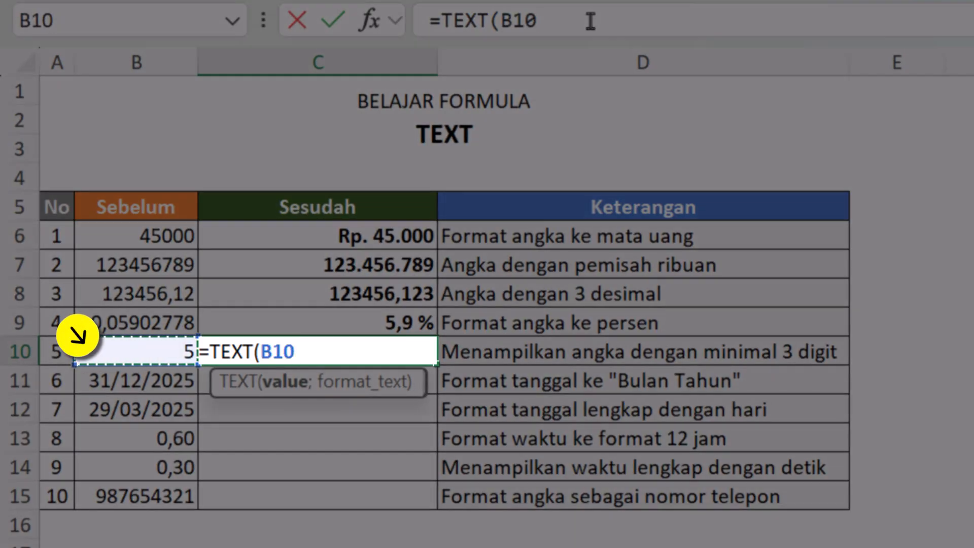
pyautogui.write(';')
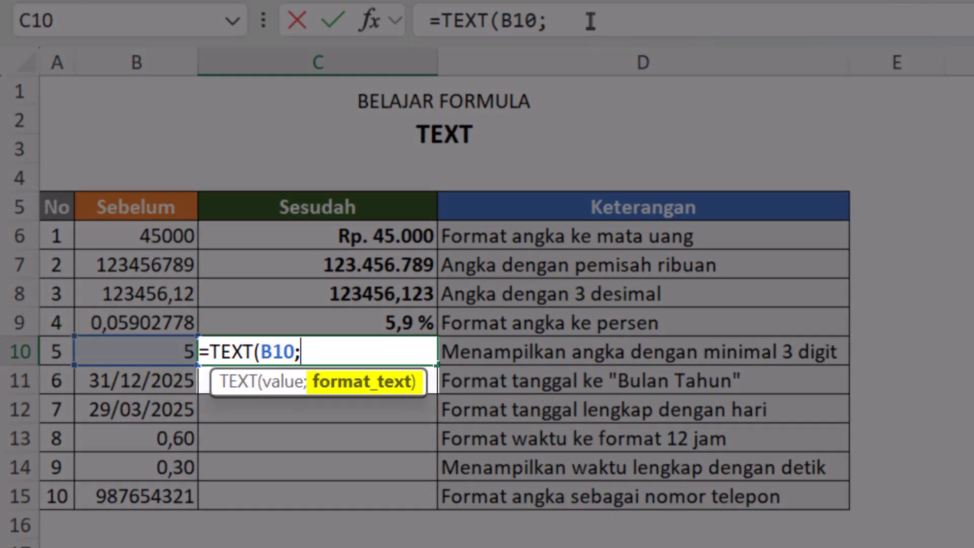
pyautogui.write('"')
pyautogui.press('BackSpace')
pyautogui.write('000')
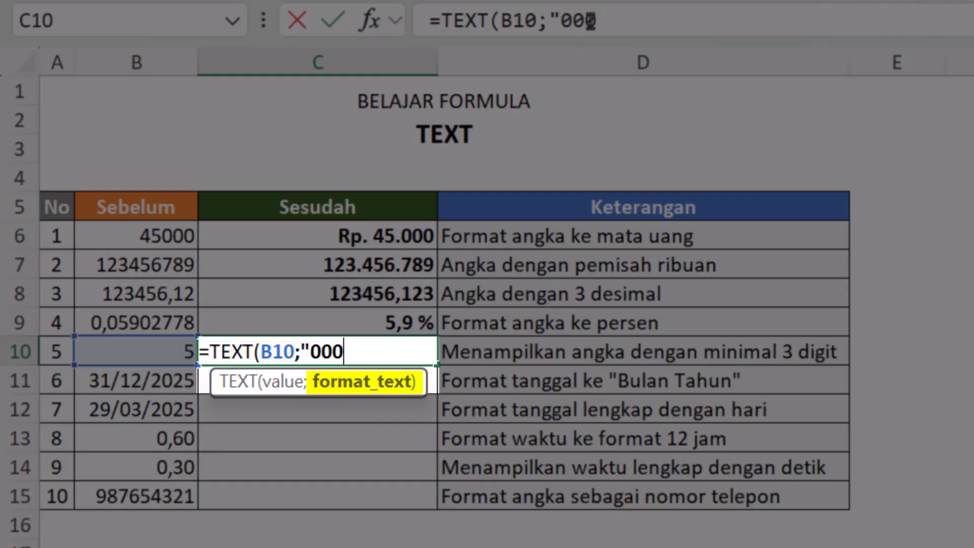
pyautogui.write('"')
pyautogui.press('Return')
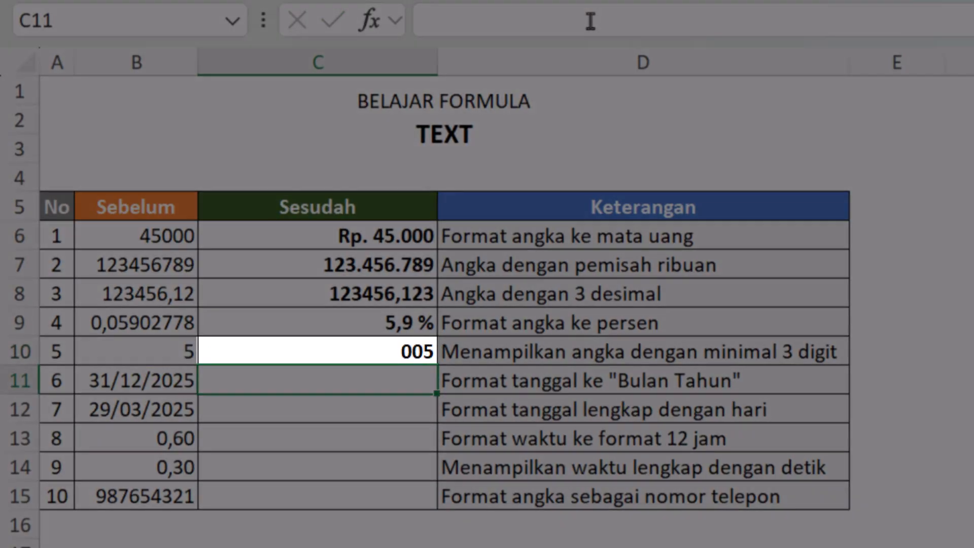
# Step: Replace the number in cell B10 with 25 to test the three-digit format
pyautogui.press('Up')
pyautogui.press('Left')
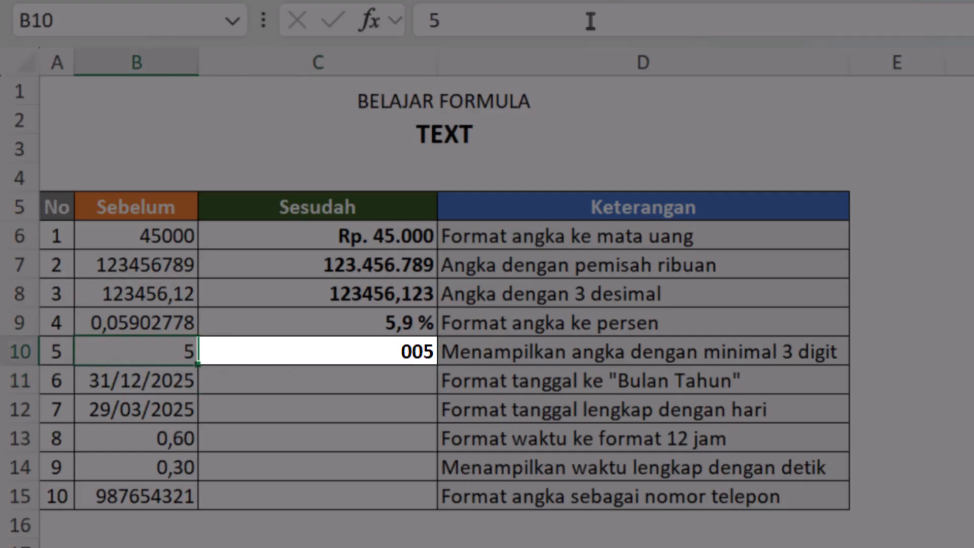
pyautogui.write('25')
pyautogui.press('Return')
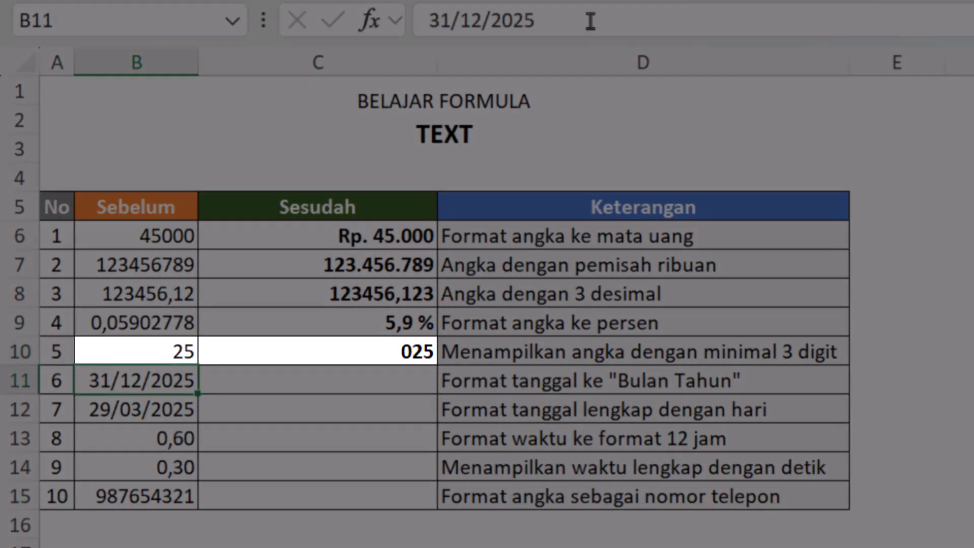
pyautogui.press('Up')
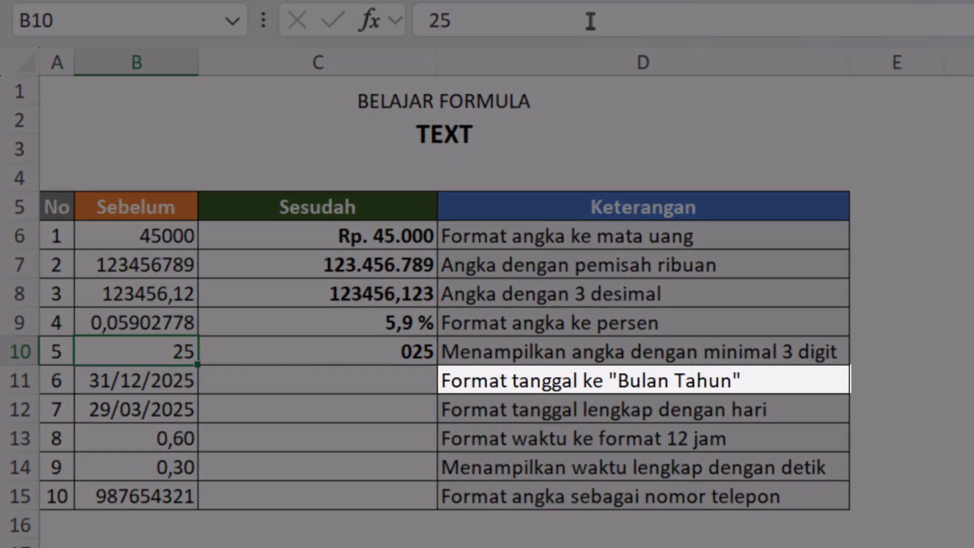
# Step: Enter the formula =TEXT(B11;"MMMM, y") in cell C11 to show the date as month and year
pyautogui.press('Down')
pyautogui.press('Right')
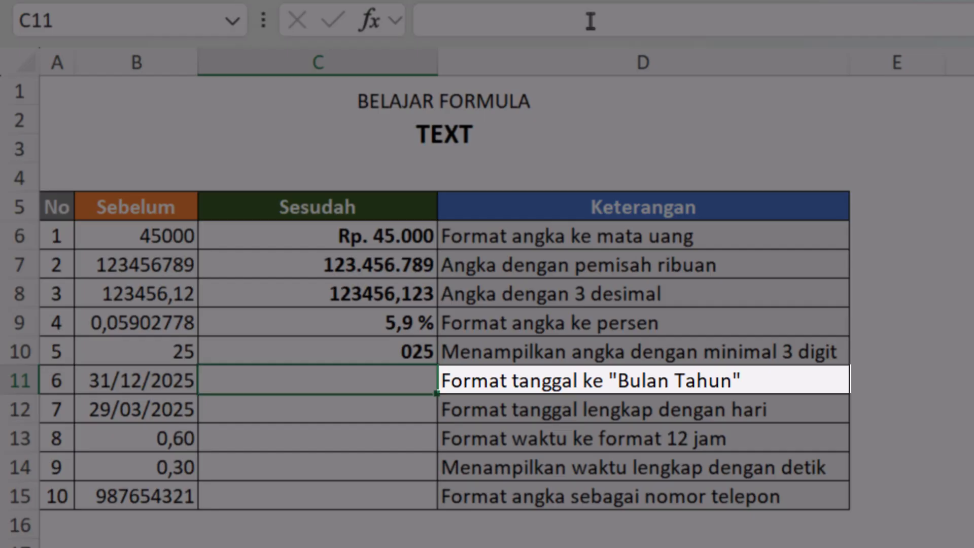
pyautogui.write('=')
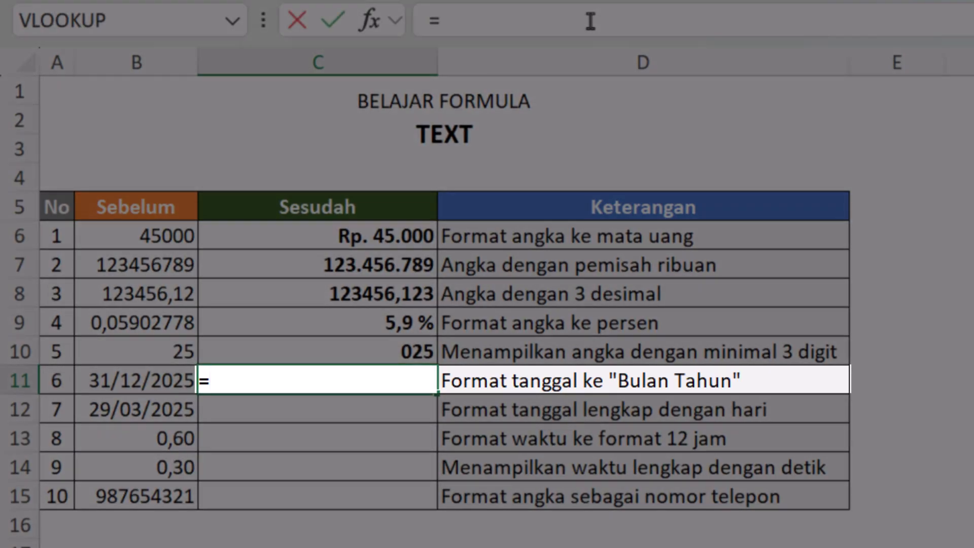
pyautogui.write('te')
pyautogui.press('Tab')
pyautogui.click(75, 367)
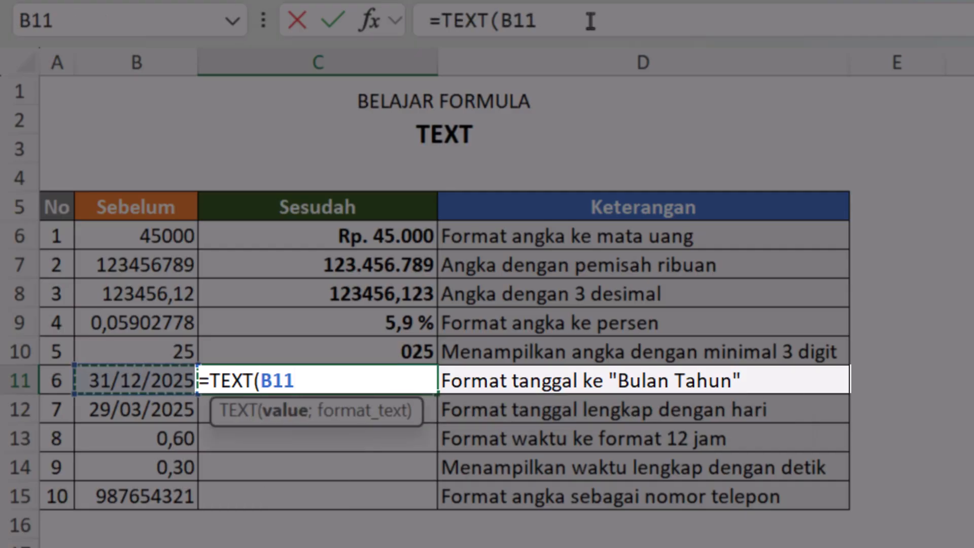
pyautogui.write(';"')
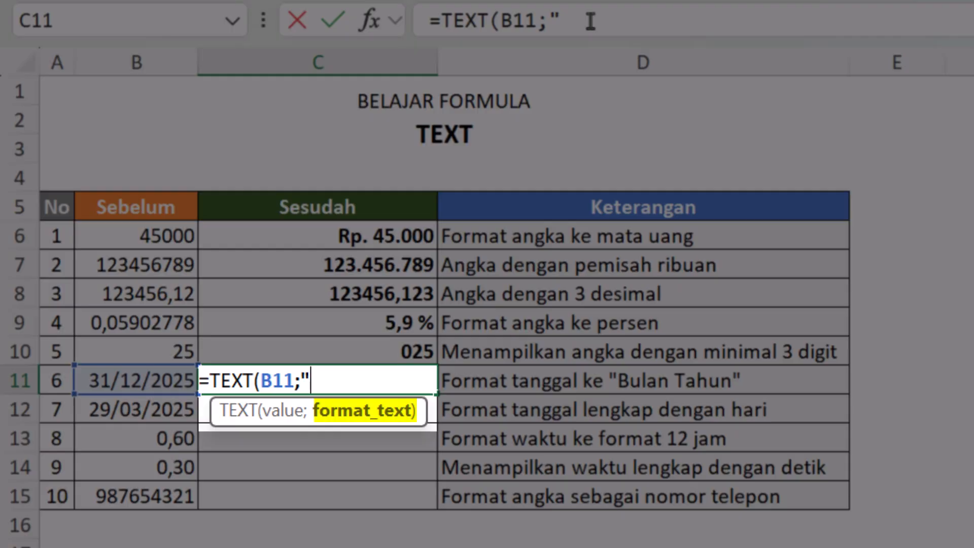
pyautogui.write('MMMM')
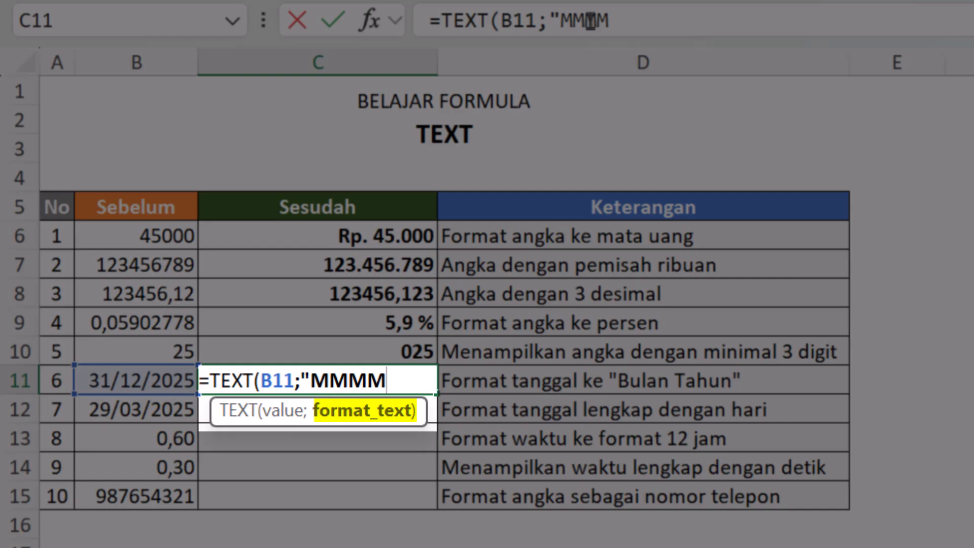
pyautogui.press('BackSpace')
pyautogui.write('M, y"')
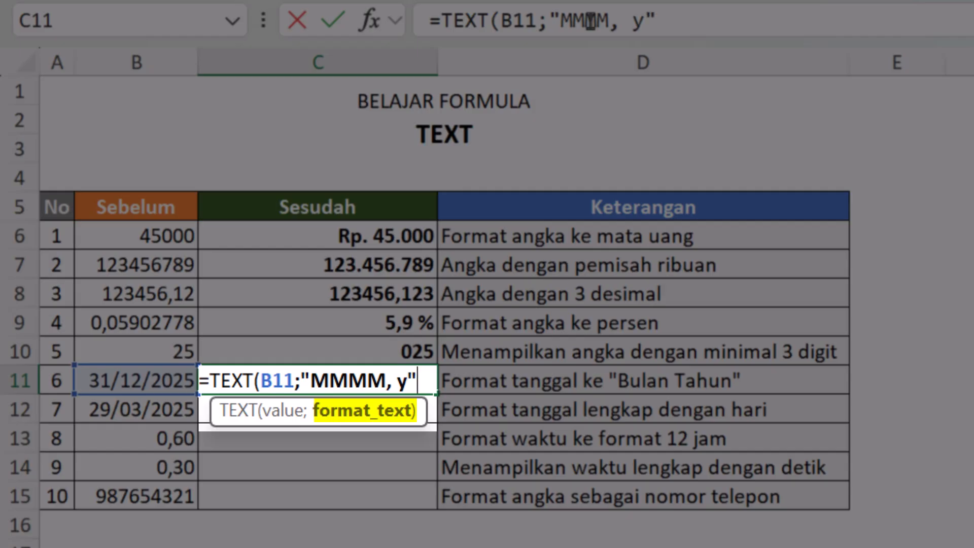
pyautogui.press('Return')
# Step: Extend the year code in the C11 formula to yyyy so the year shows four digits
pyautogui.press('Up')
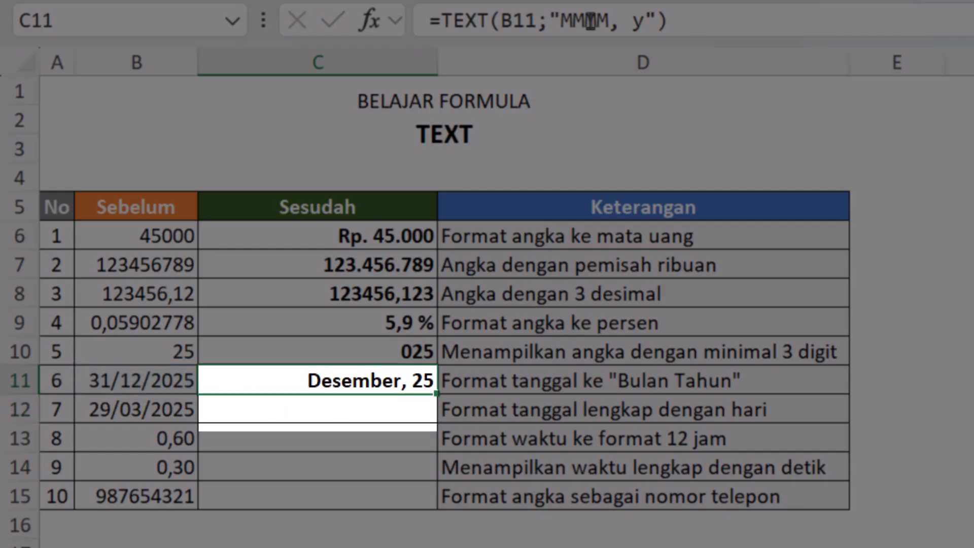
pyautogui.press('F2')
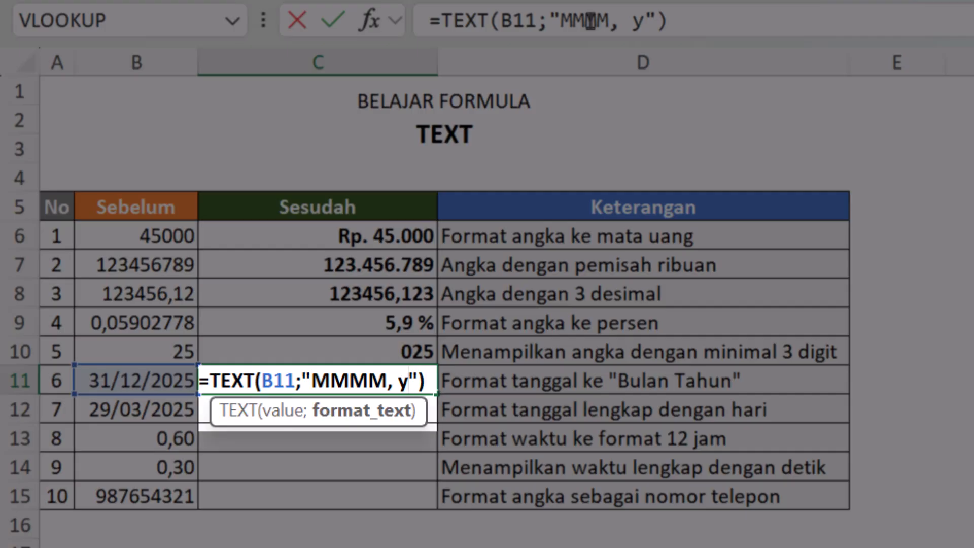
pyautogui.write('yyy')
pyautogui.press('Return')
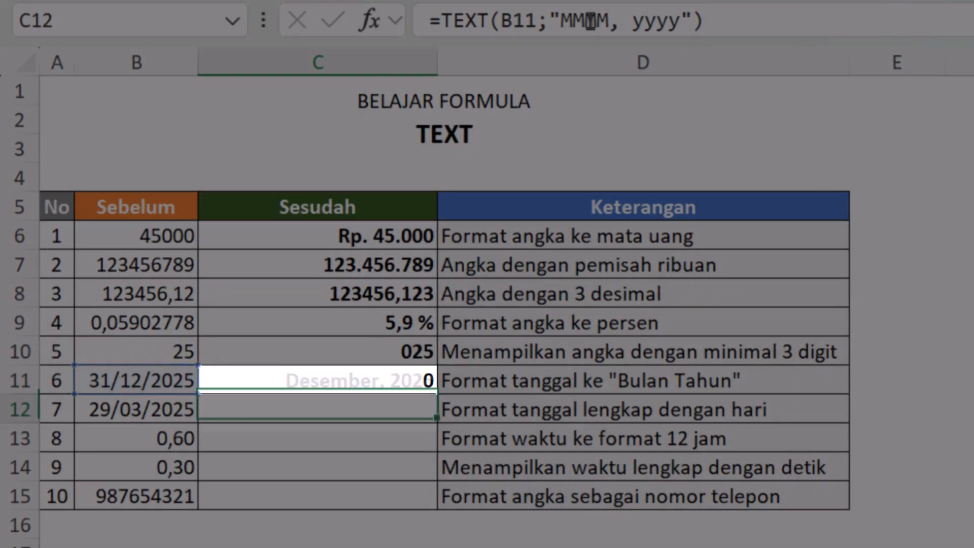
pyautogui.press('Up')
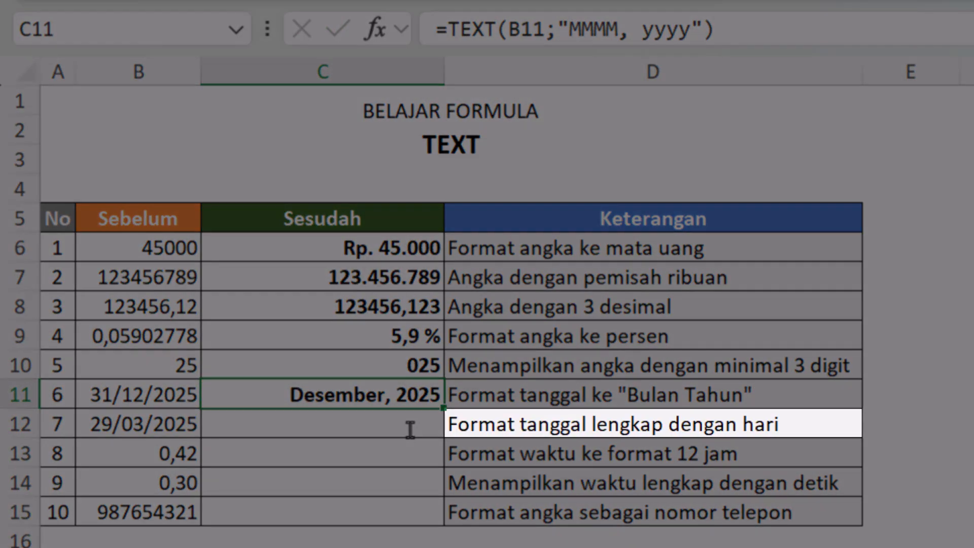
# Step: Enter the formula =TEXT(B12;"") in cell C12 with an empty format text
pyautogui.click(410, 430)
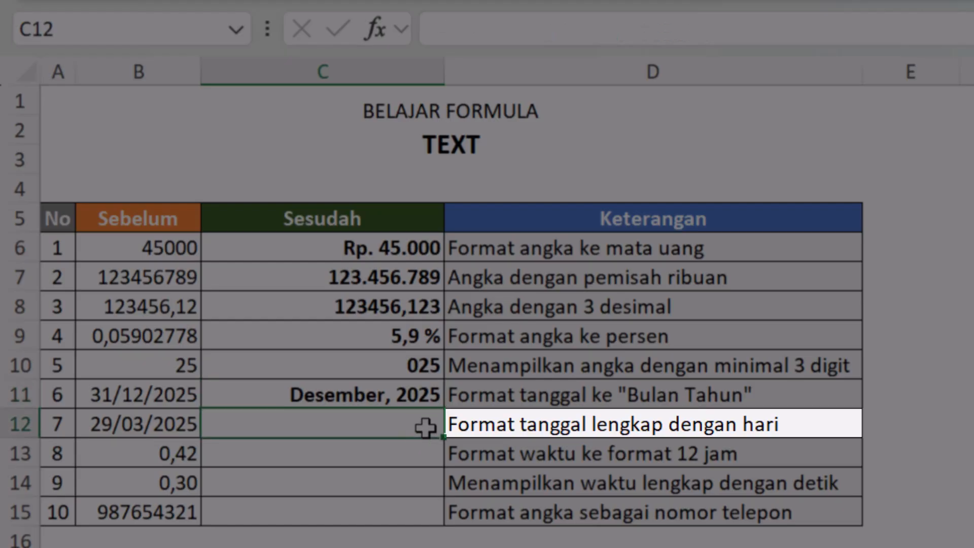
pyautogui.write('=tex')
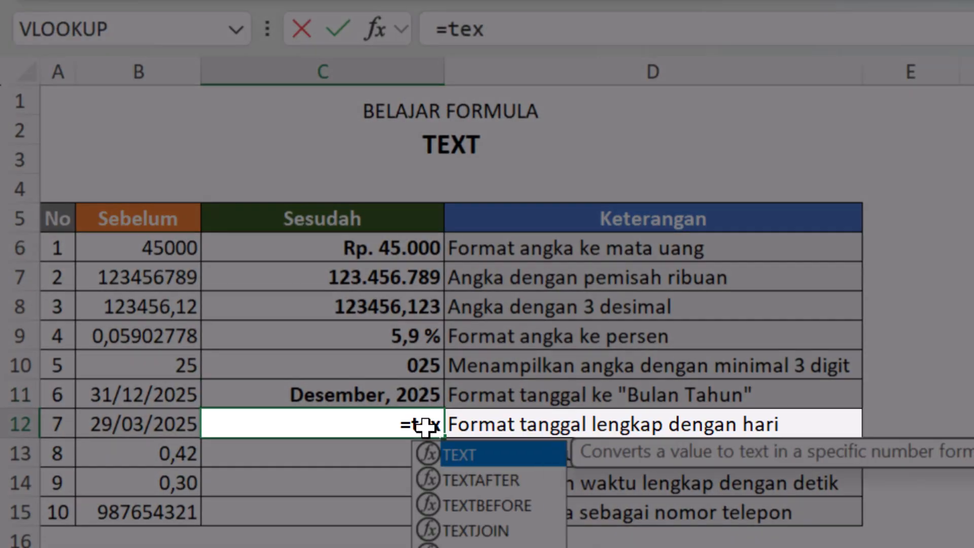
pyautogui.press('Tab')
pyautogui.press('Left')
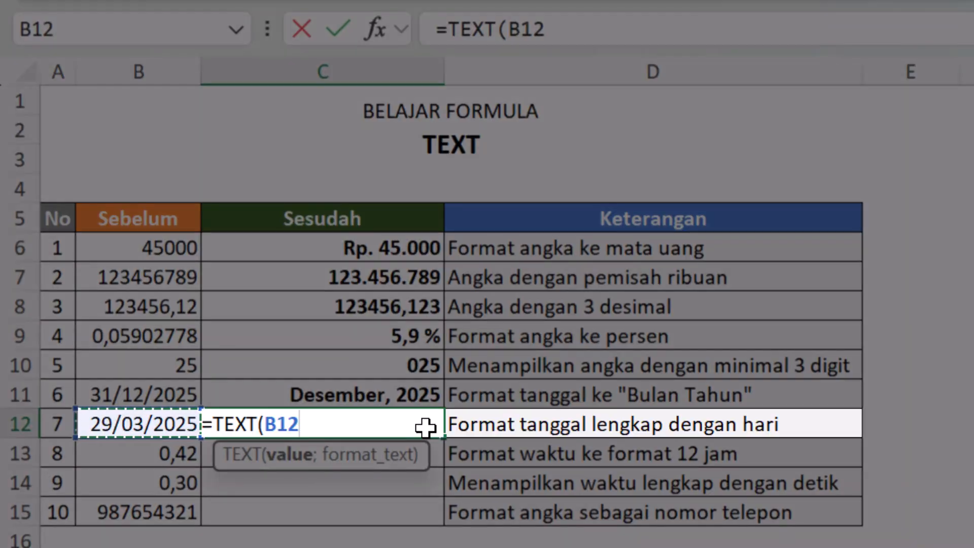
pyautogui.write(';""')
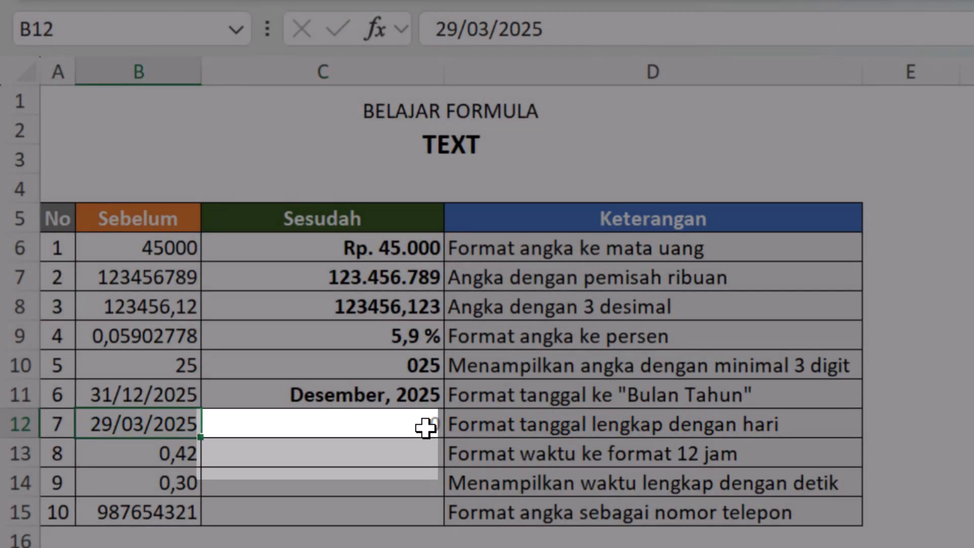
pyautogui.click(425, 428)
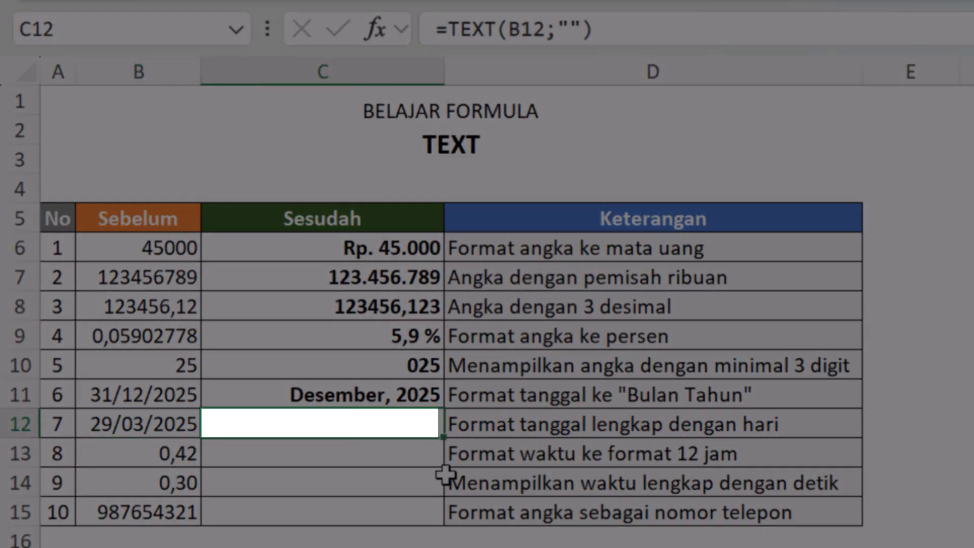
# Step: Fill the format text of the C12 formula with "DDDD, DD MM yyyy" to show the full date with its weekday
pyautogui.click(570, 29)
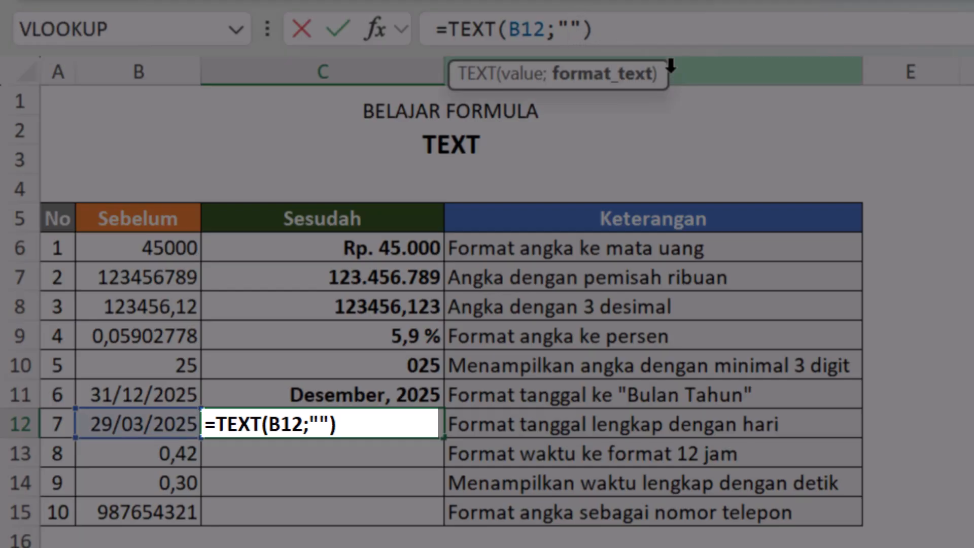
pyautogui.write('D')
pyautogui.press('BackSpace')
pyautogui.write('D')
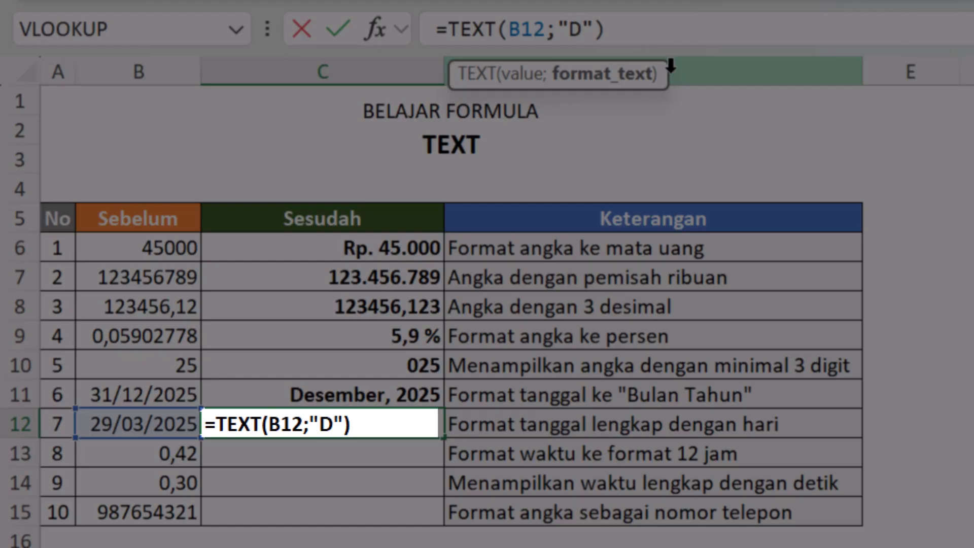
pyautogui.write('DD')
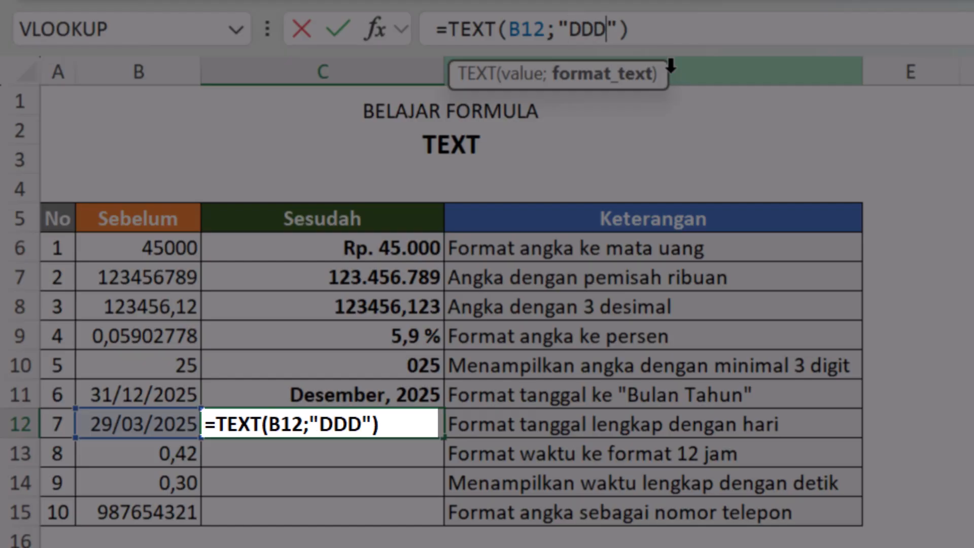
pyautogui.write('D')
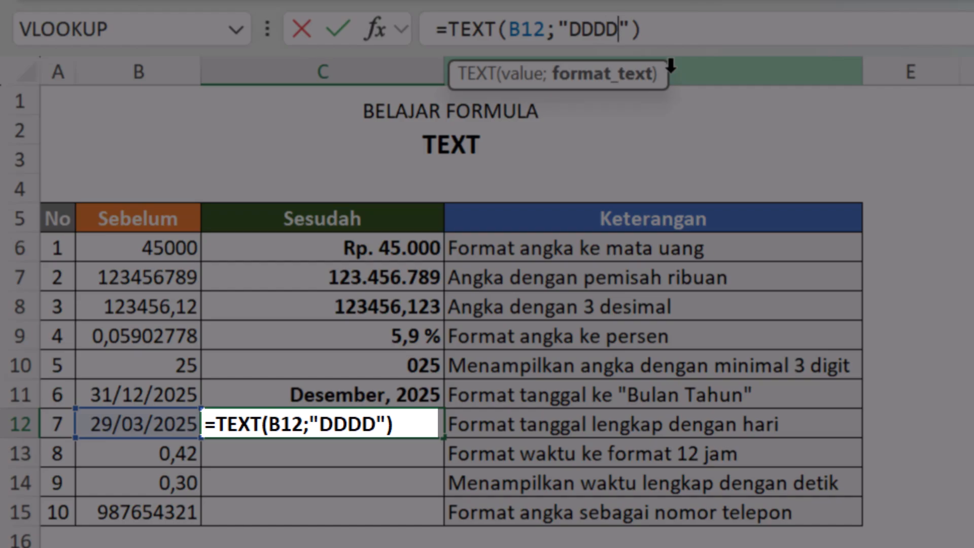
pyautogui.write(', DD')
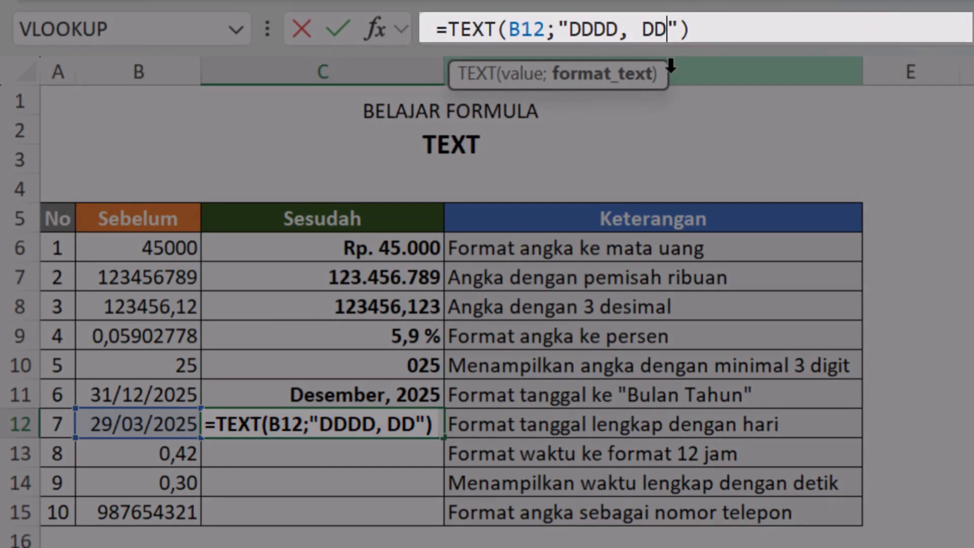
pyautogui.write(' MM')
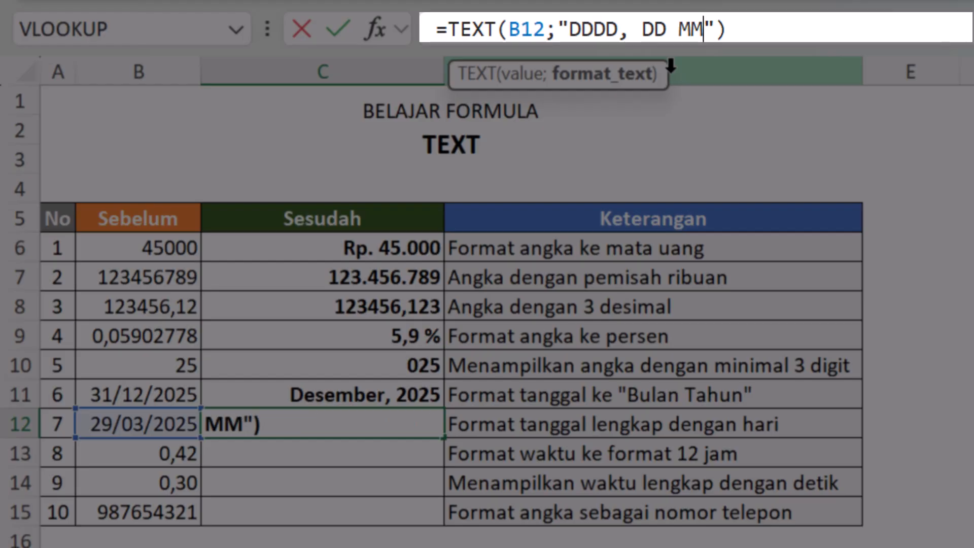
pyautogui.write(' yyyy')
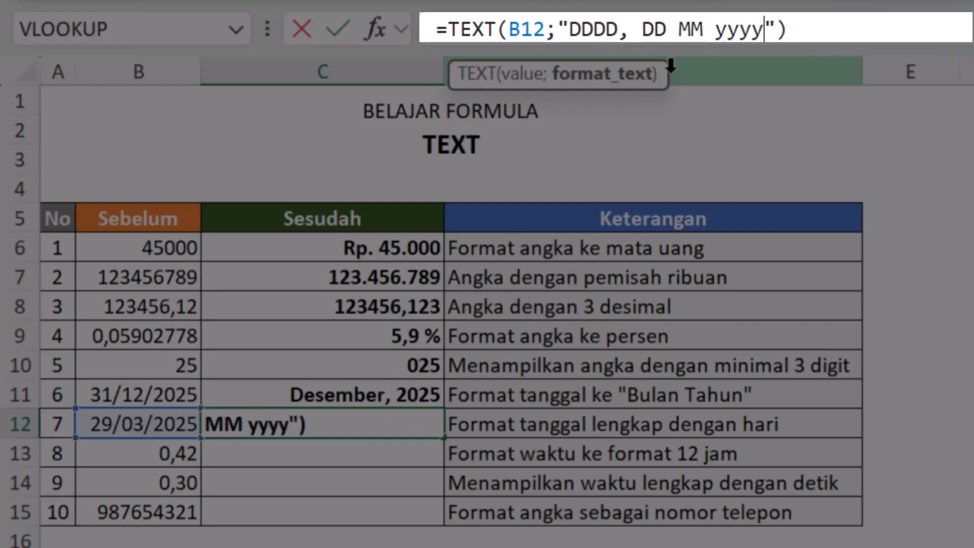
pyautogui.press('Return')
pyautogui.press('Up')
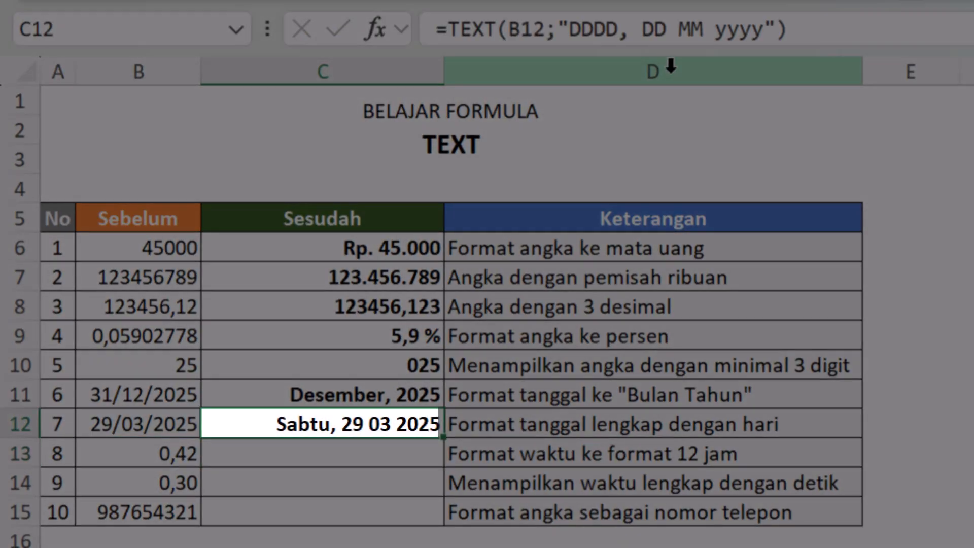
# Step: Extend the month code in the C12 formula to MMMM so the month is written out by name
pyautogui.click(711, 29)
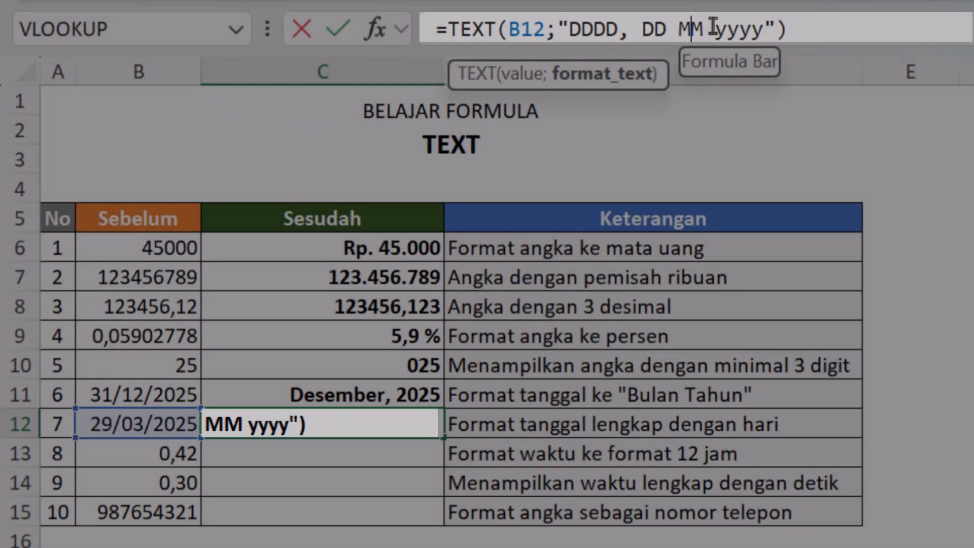
pyautogui.write('MM')
pyautogui.press('Return')
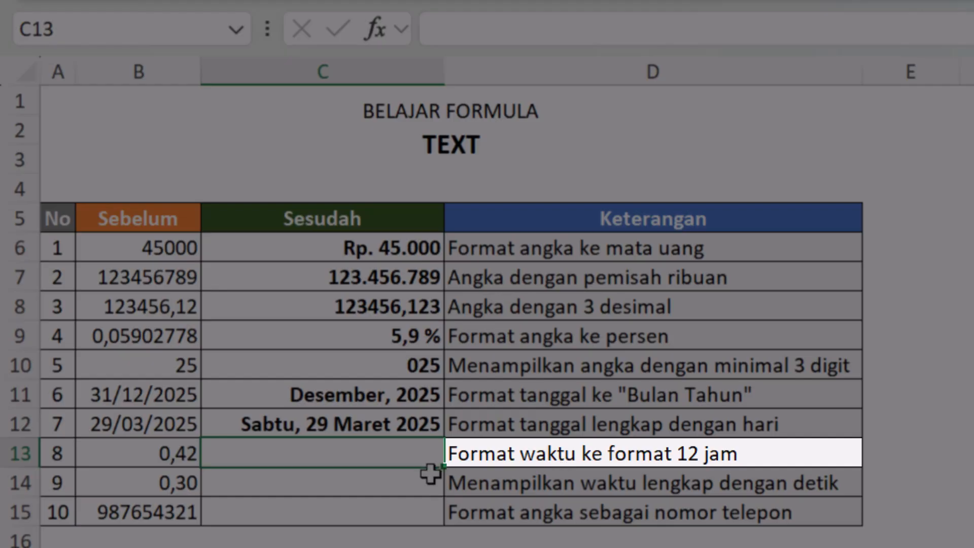
# Step: Enter the formula =TEXT(B13;"hh:mm am/pm") in cell C13 to show the time in 12-hour format
pyautogui.write('=')
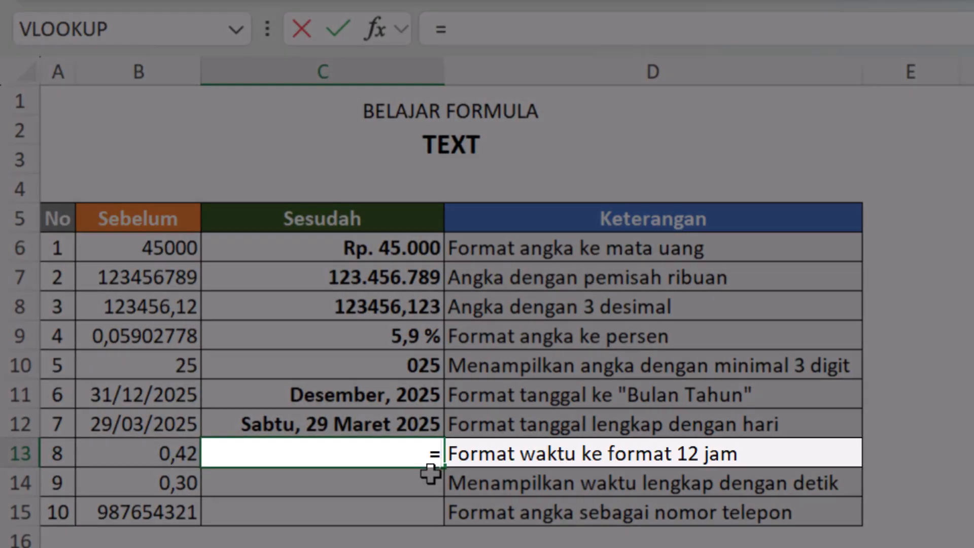
pyautogui.write('te')
pyautogui.press('Tab')
pyautogui.press('Left')
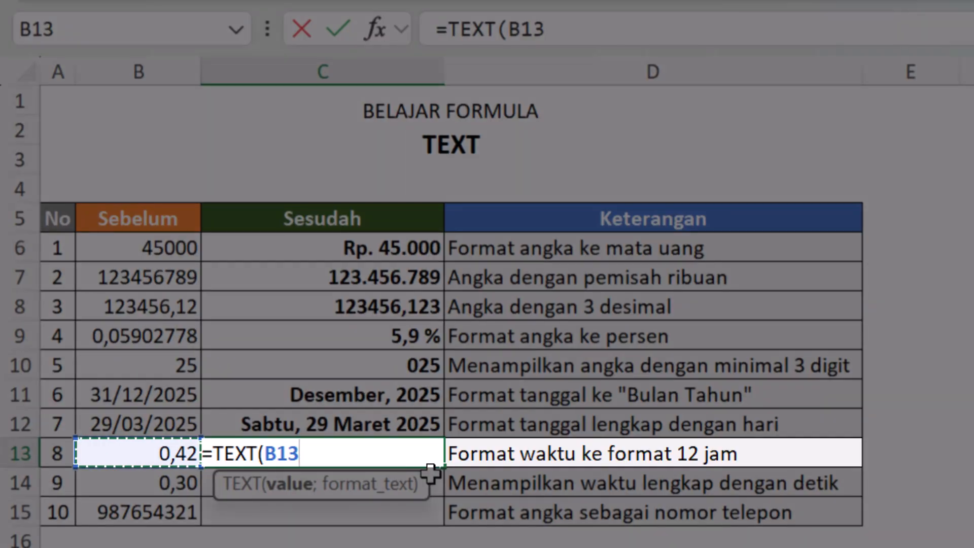
pyautogui.write(';"')
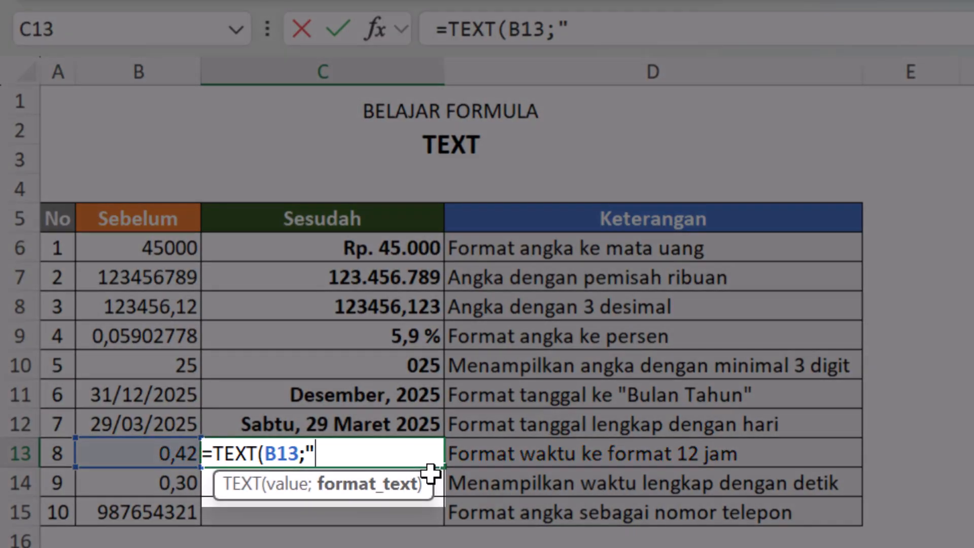
pyautogui.write('hh:')
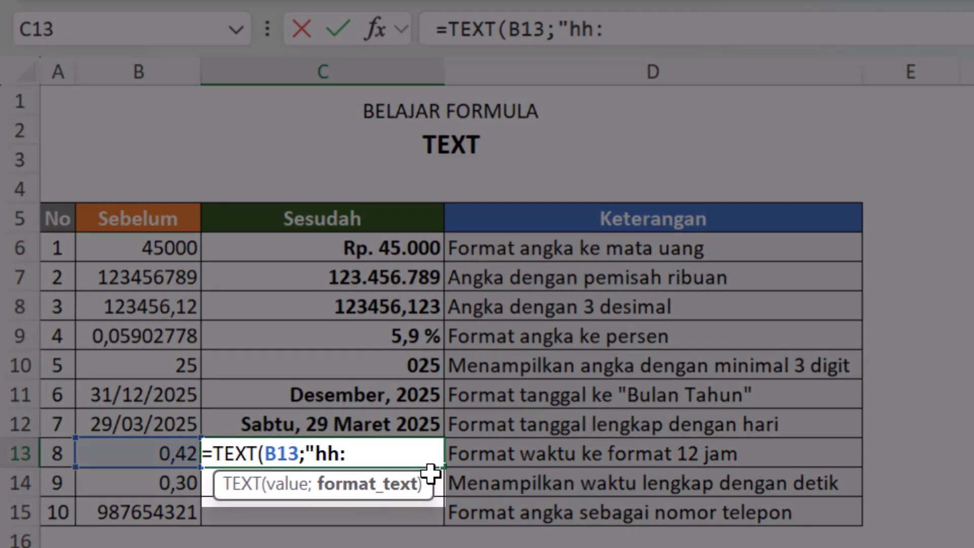
pyautogui.write('mm am')
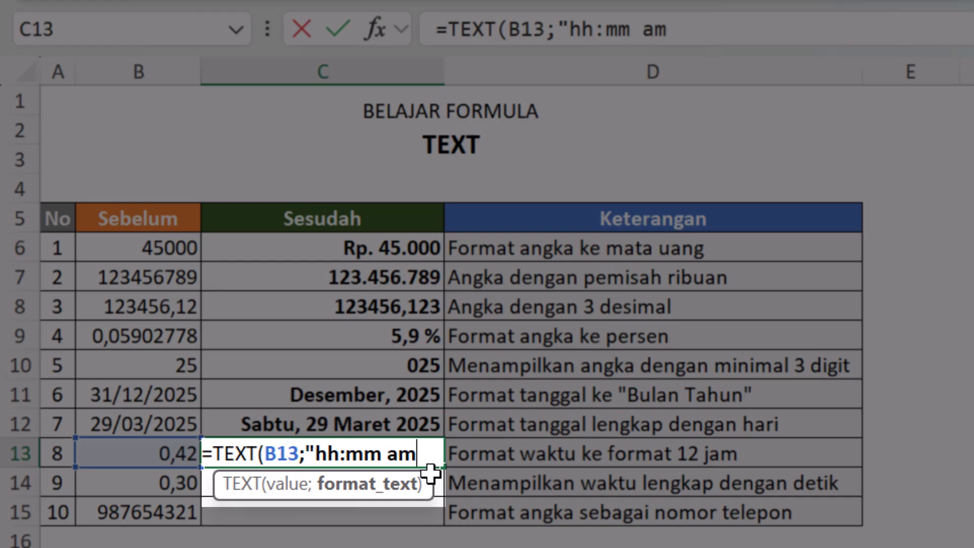
pyautogui.write('/pm"')
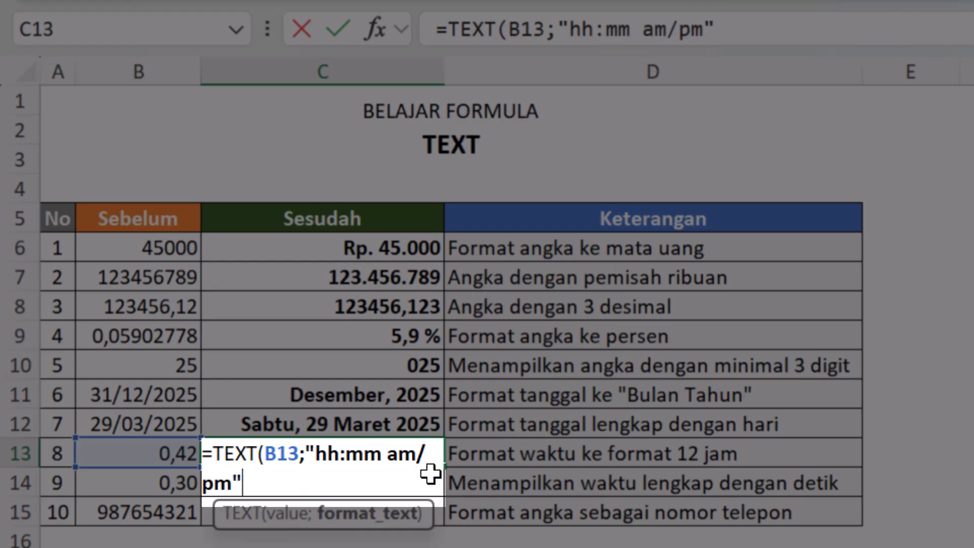
pyautogui.write(')')
pyautogui.press('Return')
pyautogui.press('Up')
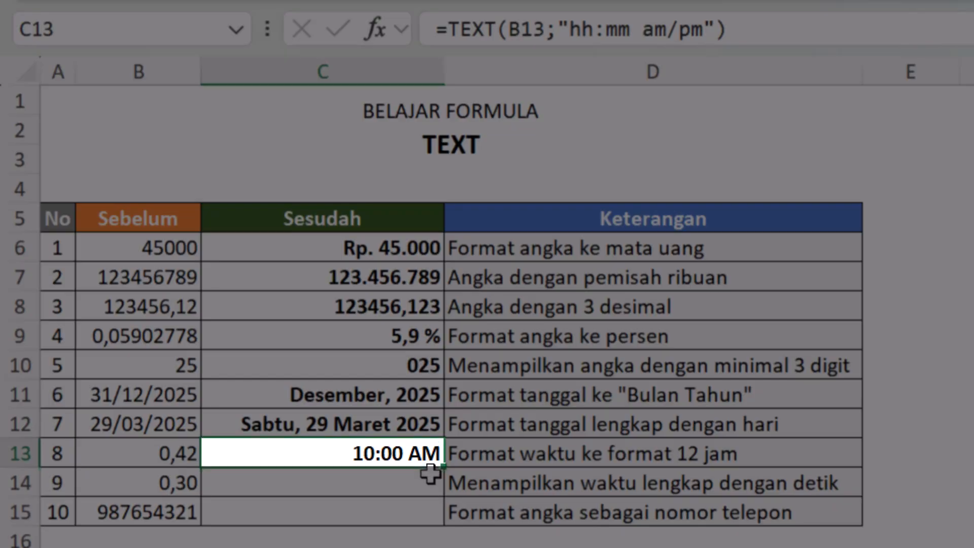
# Step: Enter the formula =TEXT(B14;"hh:mm:ss") in cell C14 to show the time with seconds
pyautogui.click(430, 473)
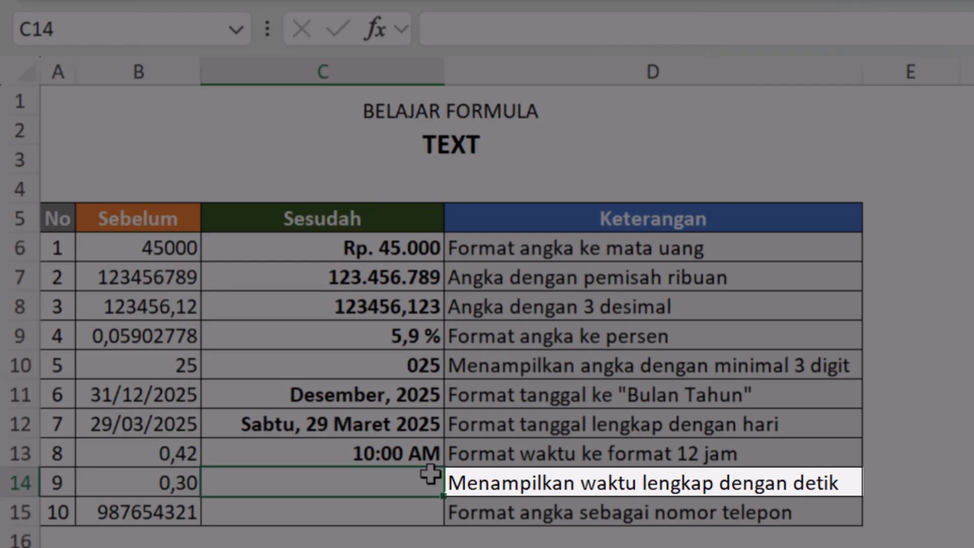
pyautogui.write('=te')
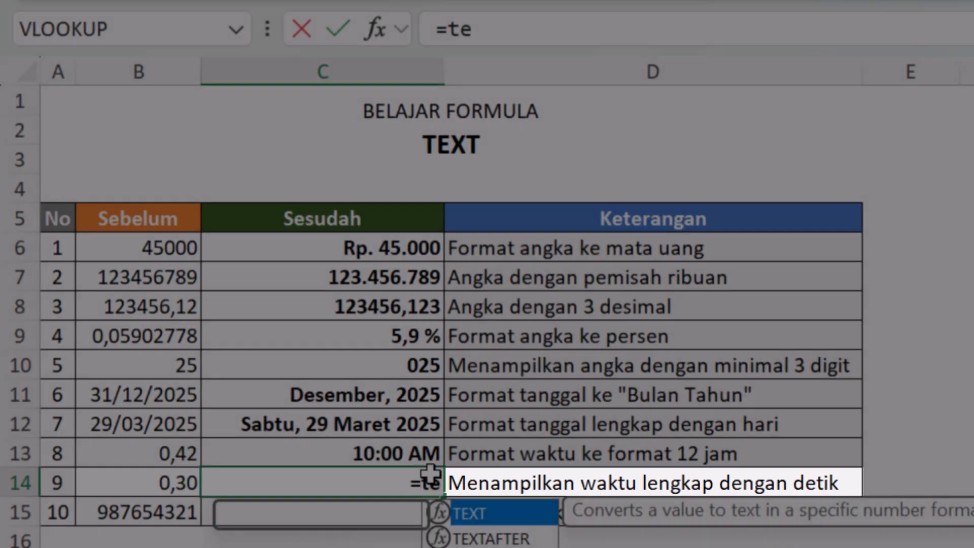
pyautogui.press('Tab')
pyautogui.press('Left')
pyautogui.write(';"')
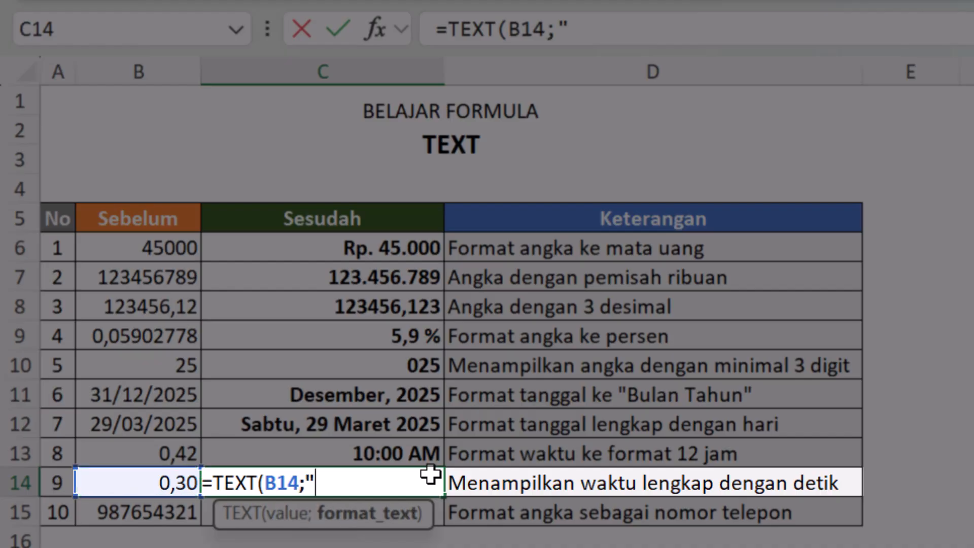
pyautogui.write('hh:mm')
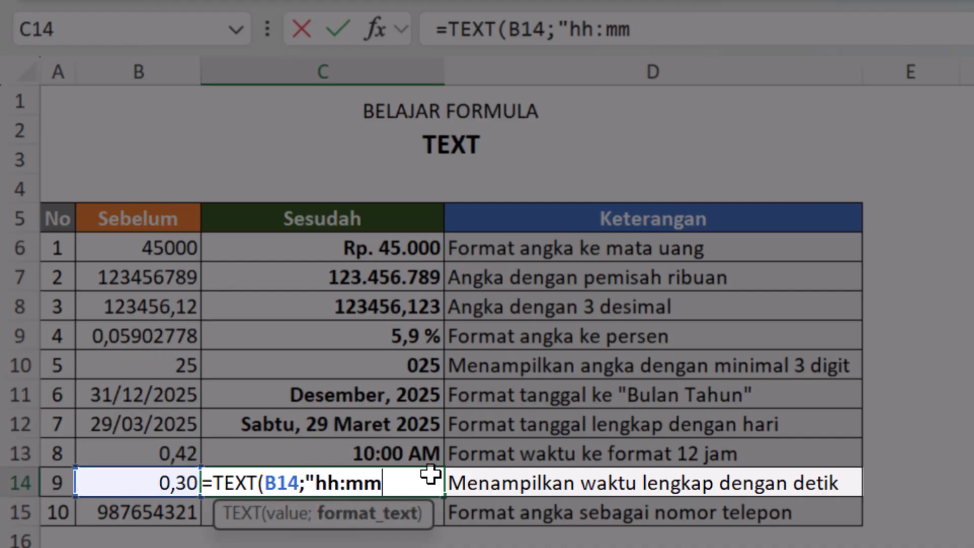
pyautogui.write(':ss"')
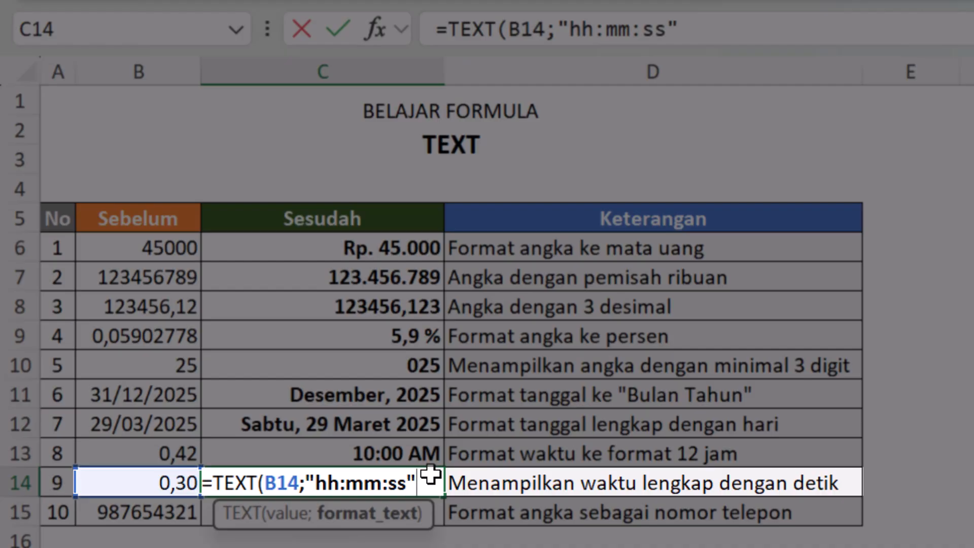
pyautogui.write(')')
pyautogui.press('Return')
pyautogui.click(430, 474)
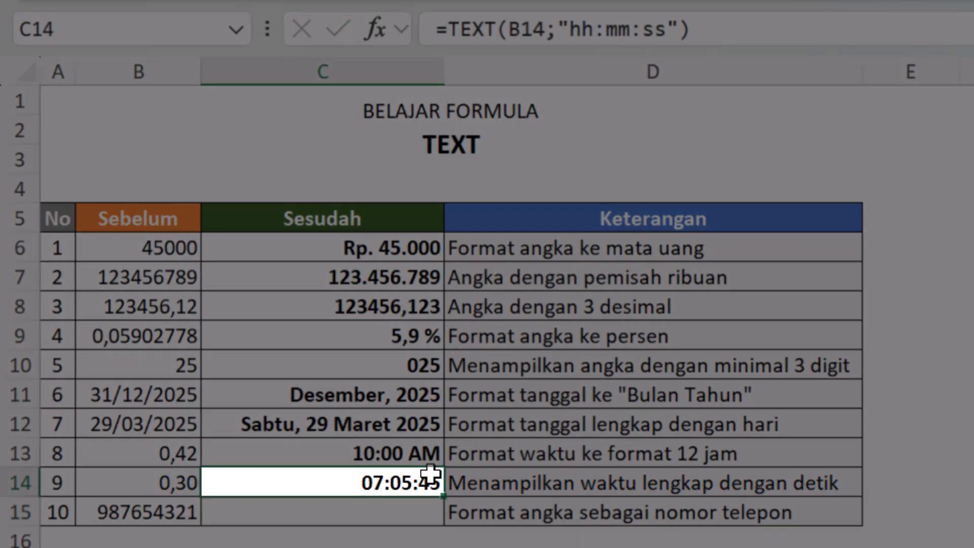
# Step: Inspect the full underlying value of cell B14 and compare it with the formatted time in C14
pyautogui.click(181, 476)
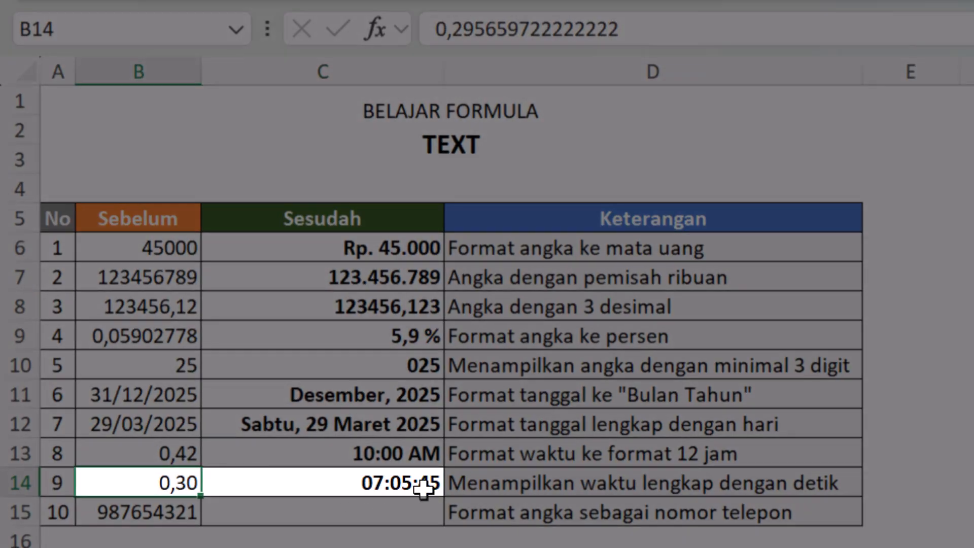
pyautogui.doubleClick(185, 474)
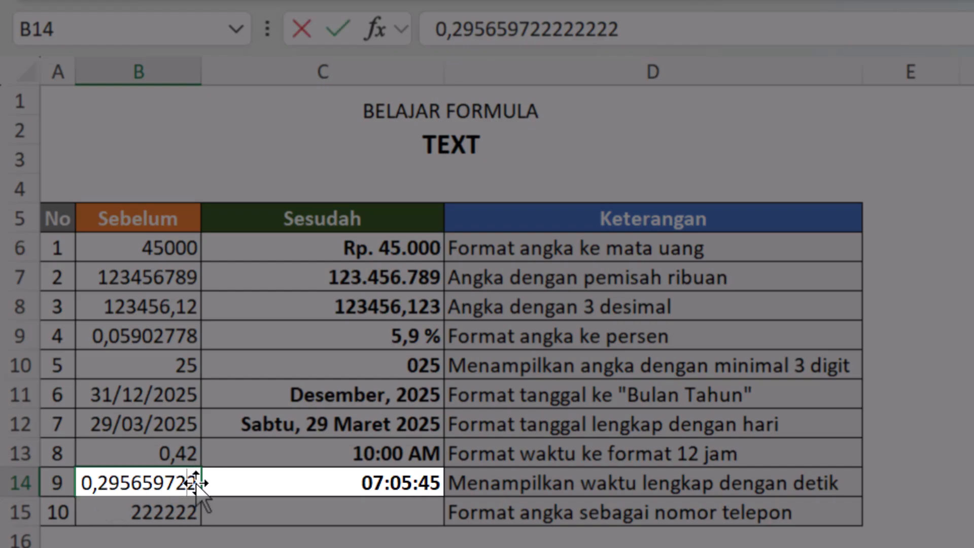
pyautogui.press('Escape')
pyautogui.click(313, 492)
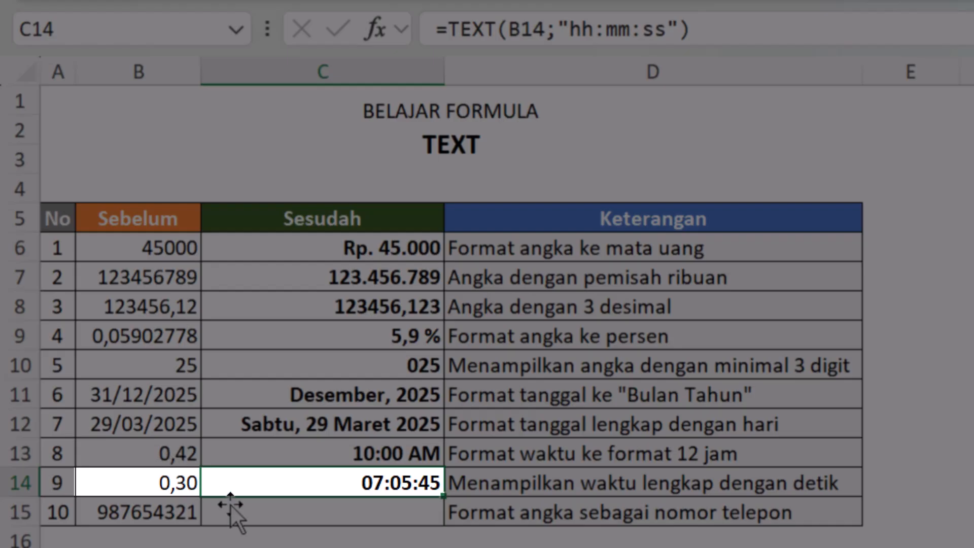
# Step: Start a TEXT formula in cell C15 with B15 as its value and open the format text argument
pyautogui.click(261, 516)
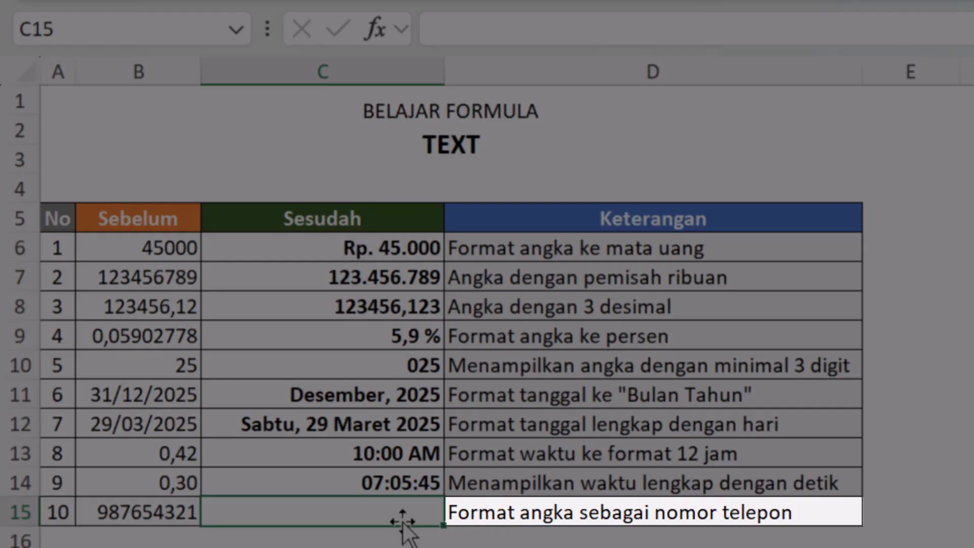
pyautogui.write('=')
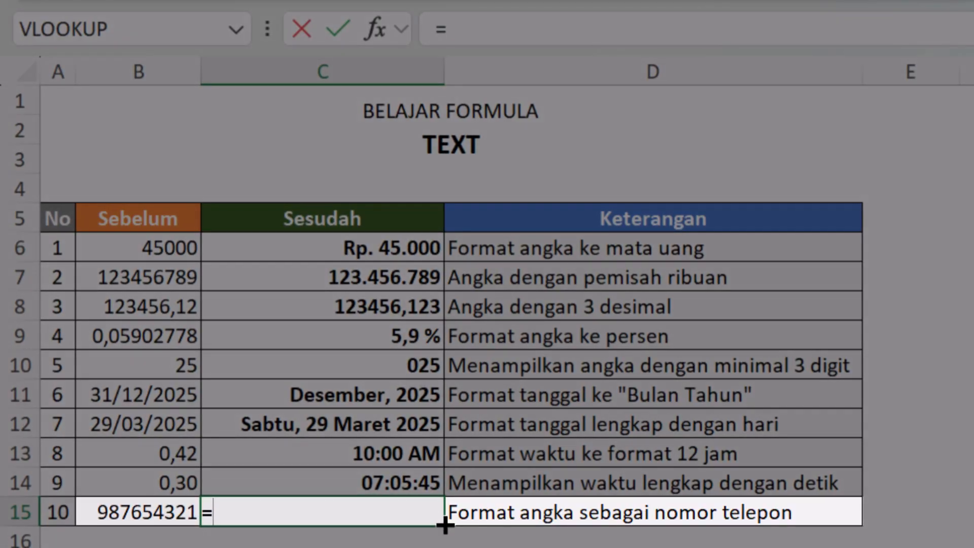
pyautogui.press('Left')
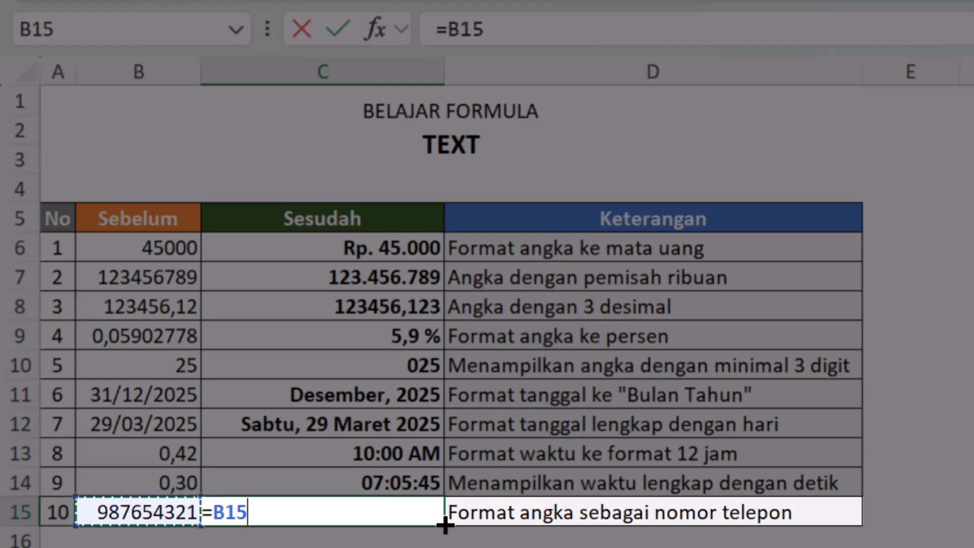
pyautogui.press('BackSpace')
pyautogui.press('BackSpace')
pyautogui.press('BackSpace')
pyautogui.write('te')
pyautogui.press('Tab')
pyautogui.press('Left')
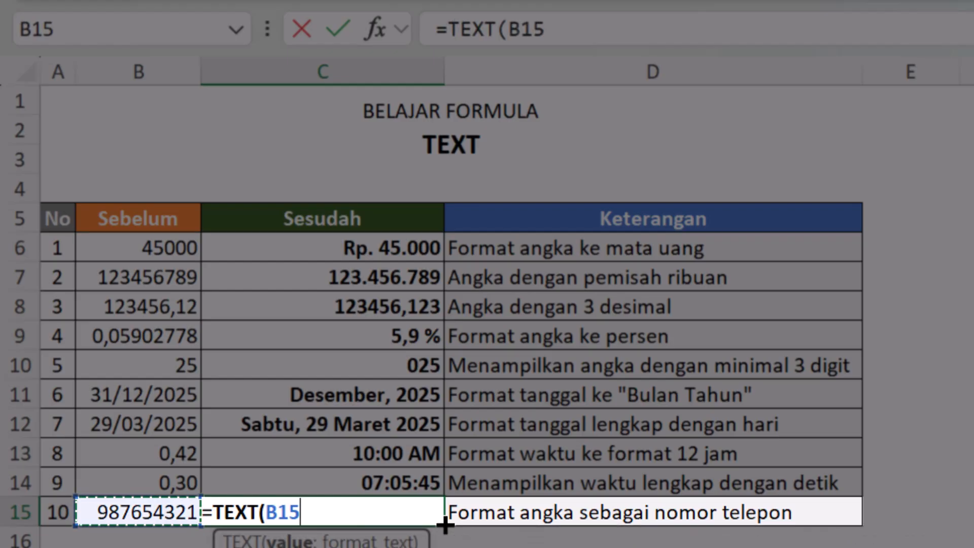
pyautogui.write(';"')
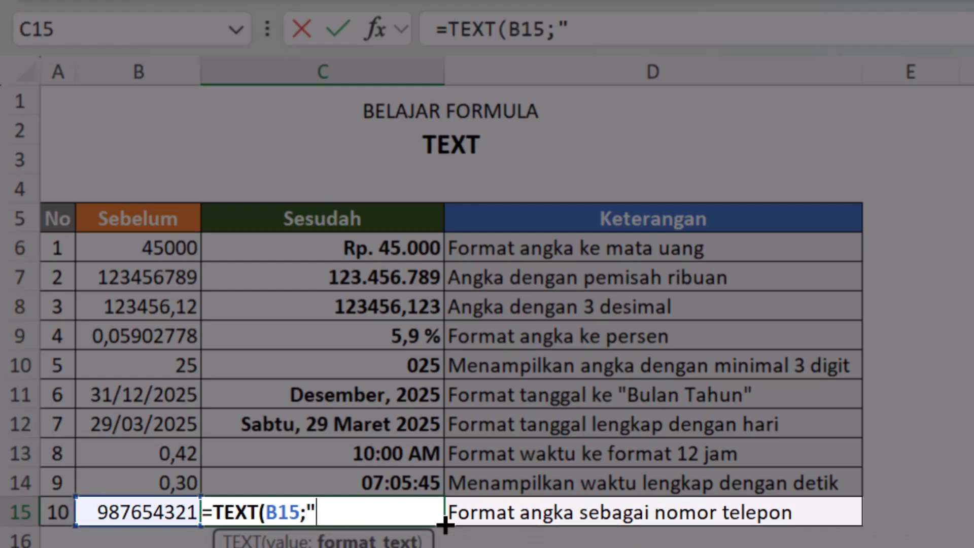
pyautogui.write('(###)')
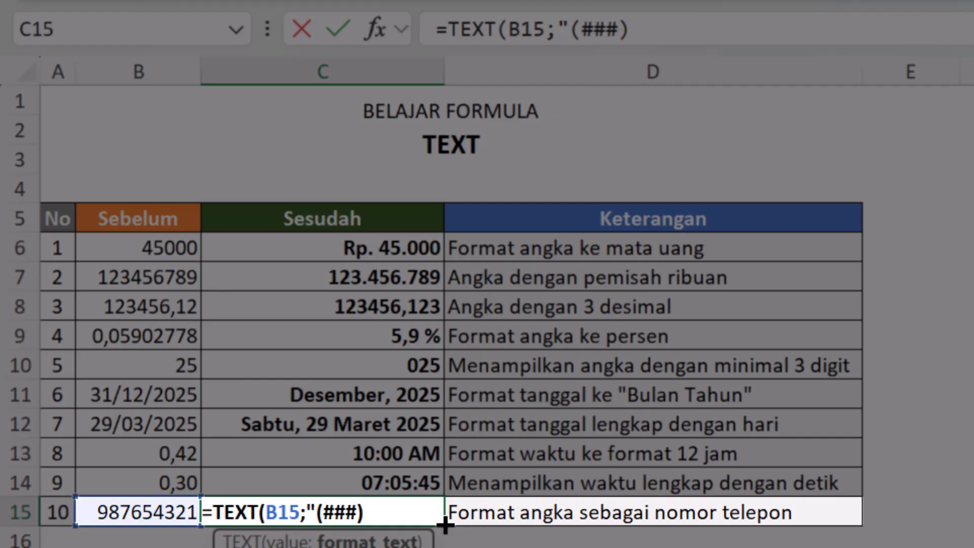
# Step: Complete the C15 formula as =TEXT(B15;"(###)-###-###") to format the number like a phone number
pyautogui.write('-###')
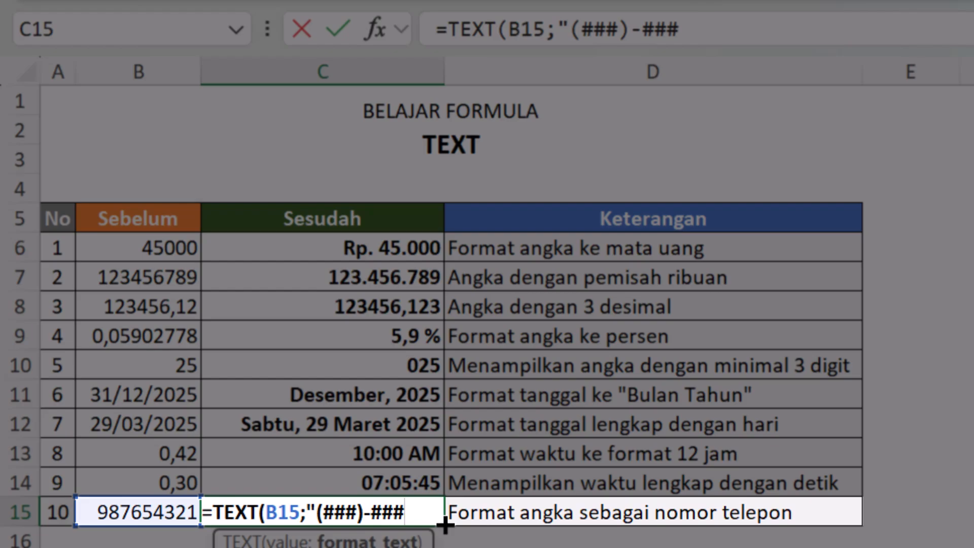
pyautogui.write('-###')
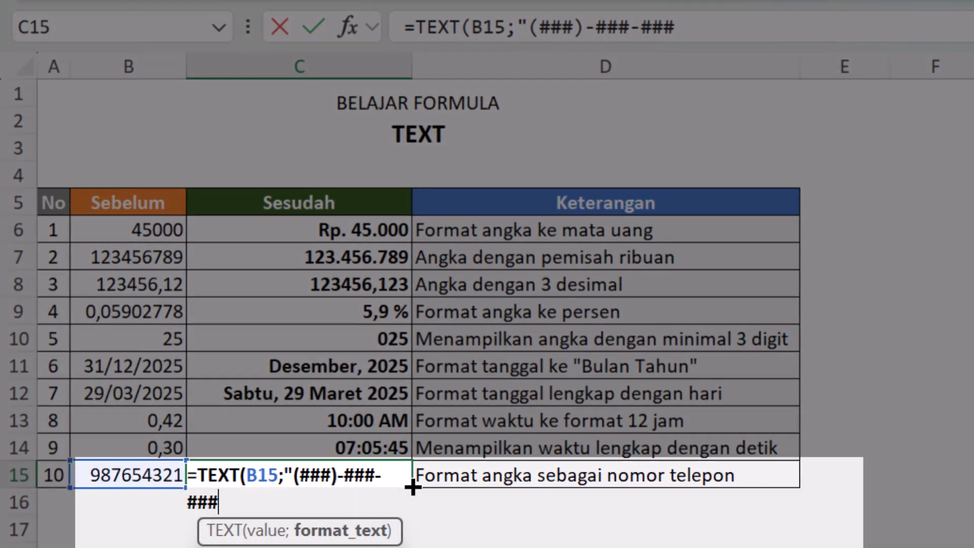
pyautogui.press('Return')
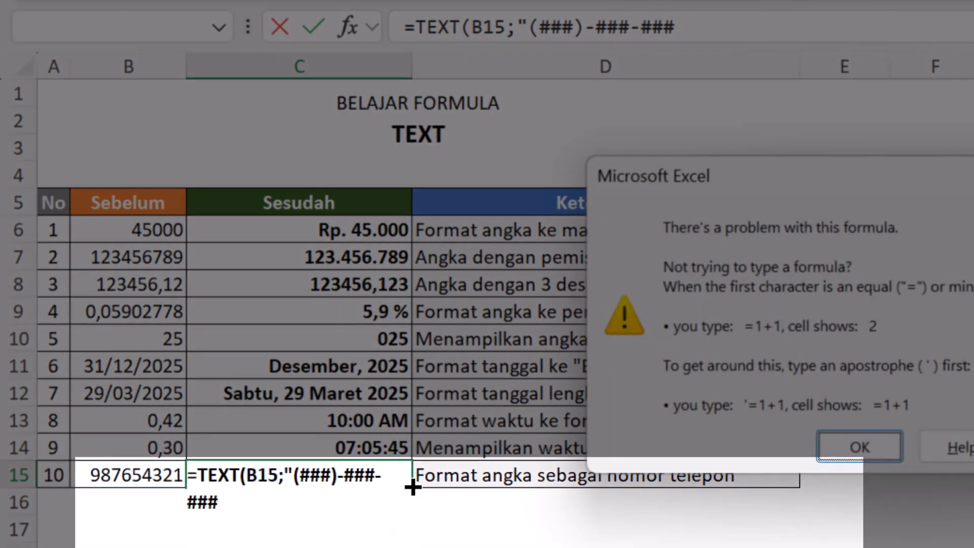
pyautogui.press('Return')
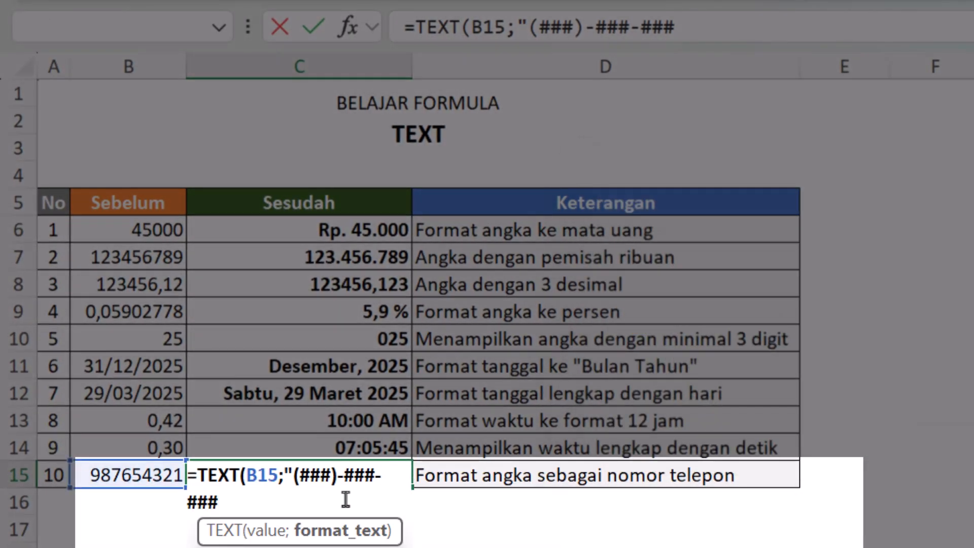
pyautogui.write('")')
pyautogui.press('Return')
pyautogui.press('Up')
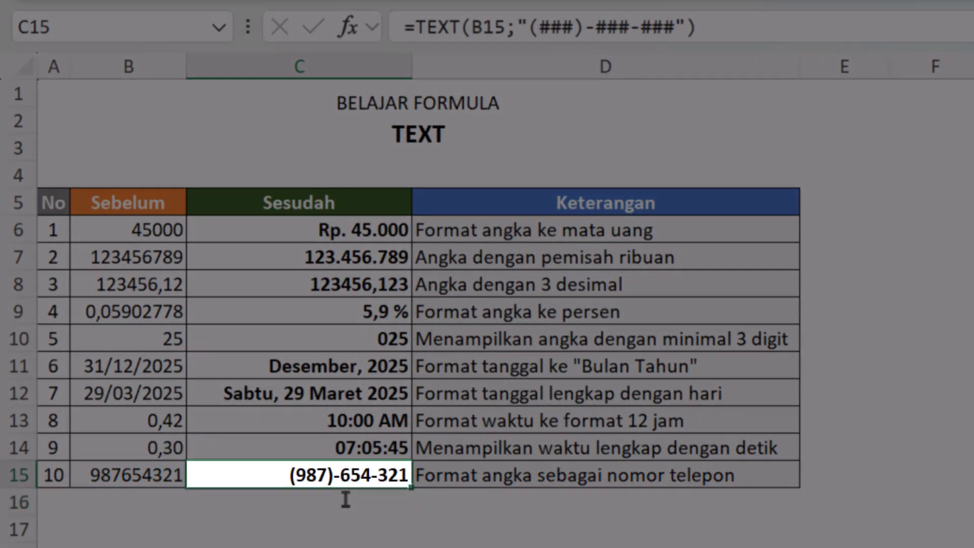